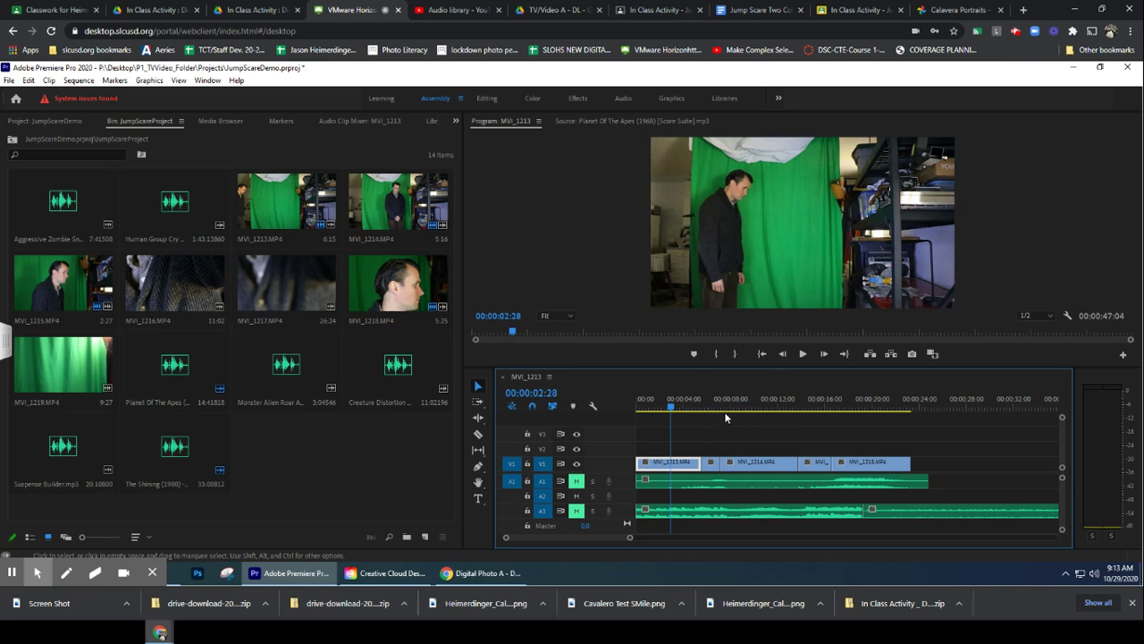
# - Switch to the Effects workspace and bring up the Lumetri Color settings for the first MVI_1213 clip on track V1
pyautogui.click(659, 464)
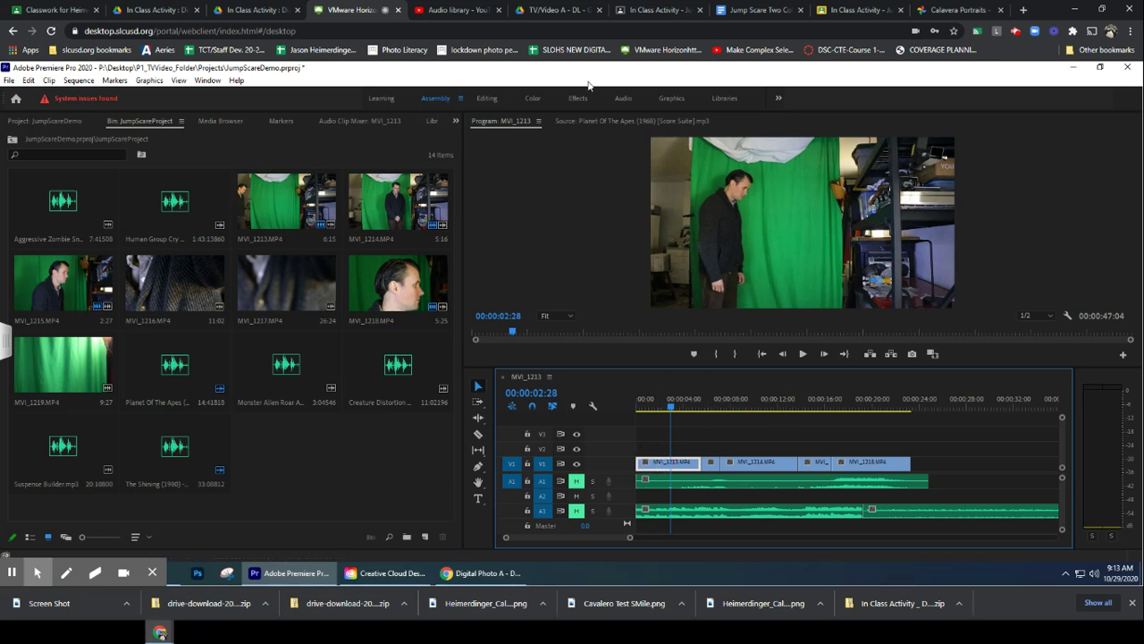
pyautogui.click(577, 99)
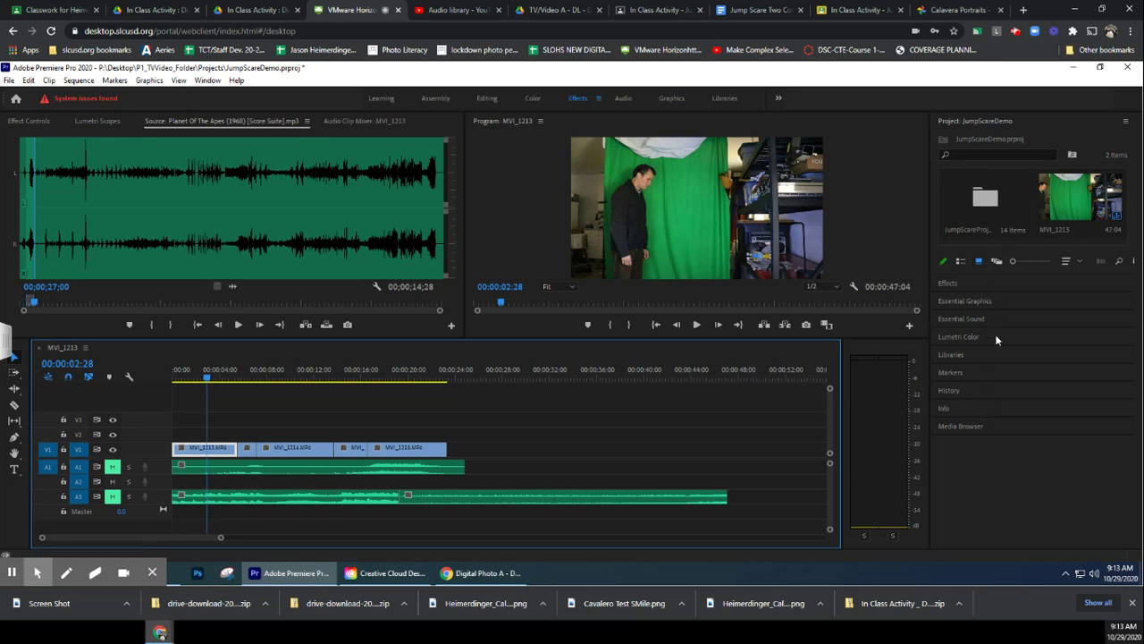
pyautogui.click(970, 337)
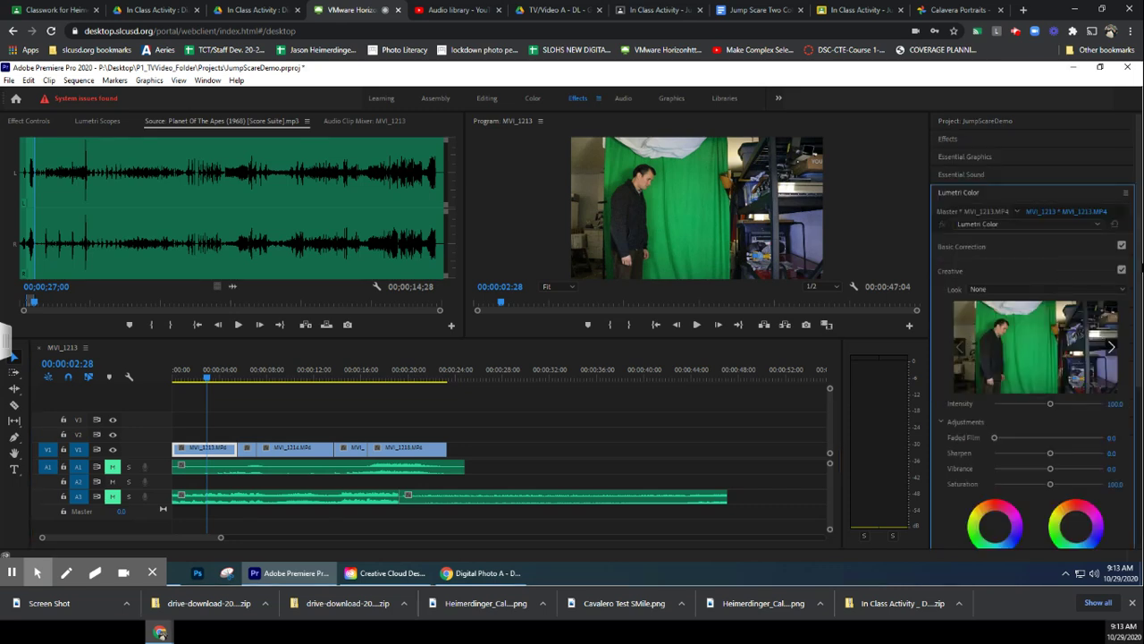
pyautogui.moveTo(1138, 229); pyautogui.dragTo(1141, 278)
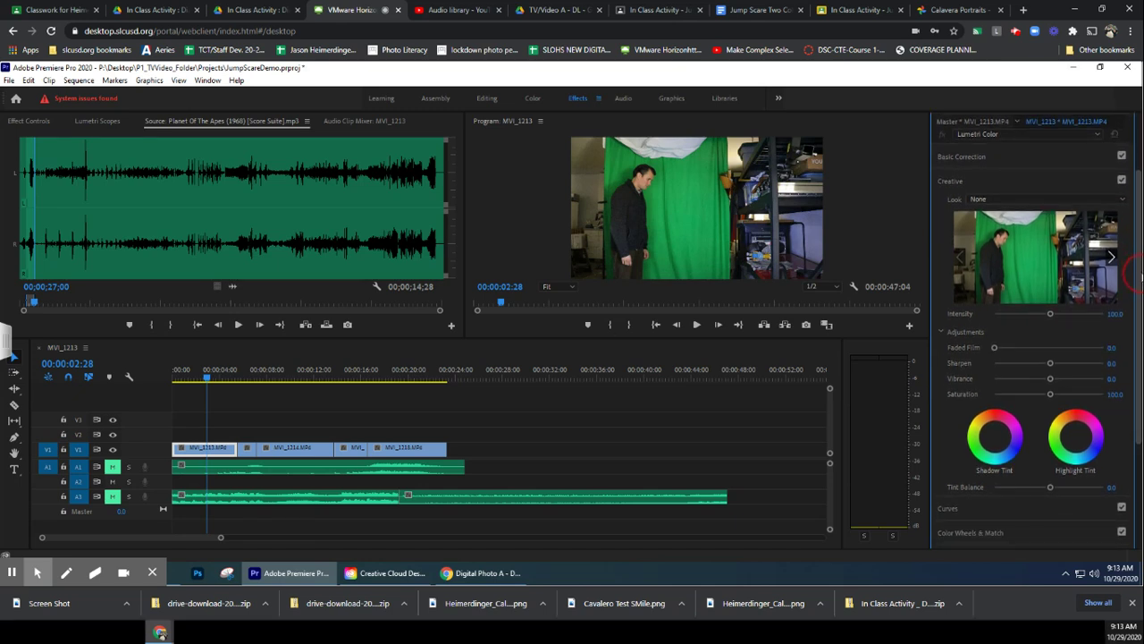
pyautogui.moveTo(1141, 278); pyautogui.dragTo(1125, 260)
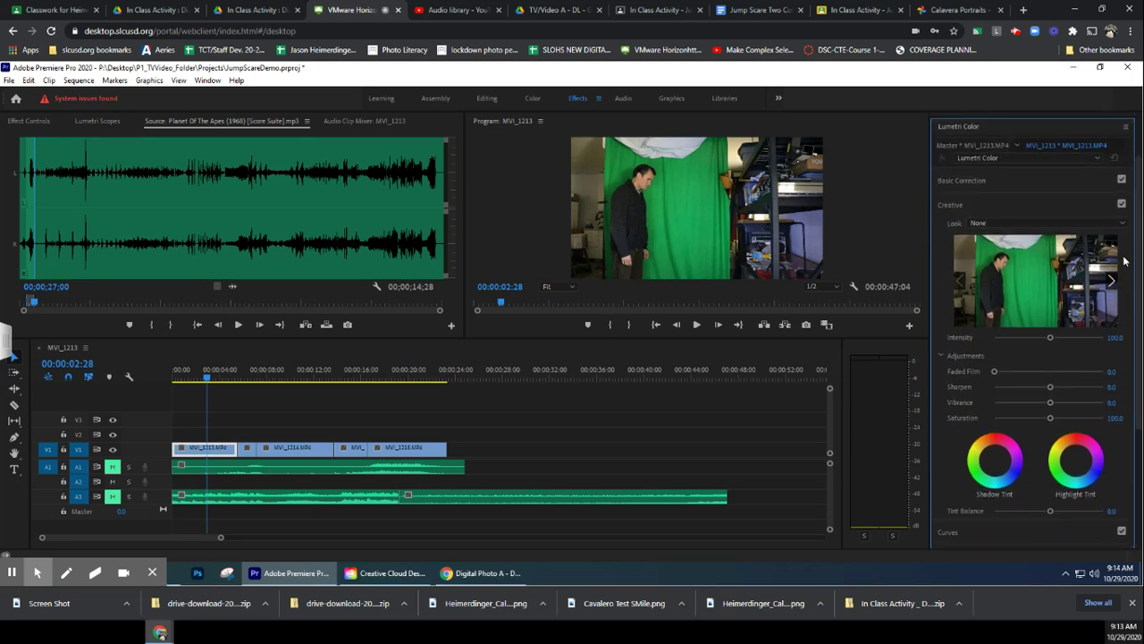
# - Apply the SL BLUE DAY4NITE creative look to the first clip
pyautogui.click(963, 182)
pyautogui.click(967, 427)
pyautogui.click(991, 225)
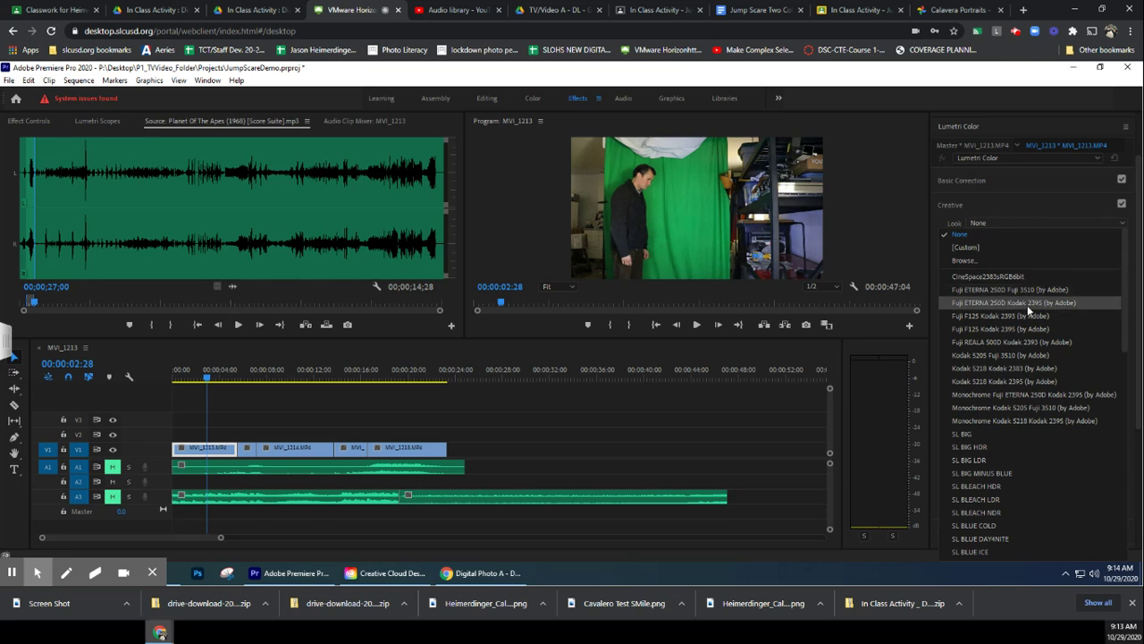
pyautogui.scroll(-8, 1022, 350)
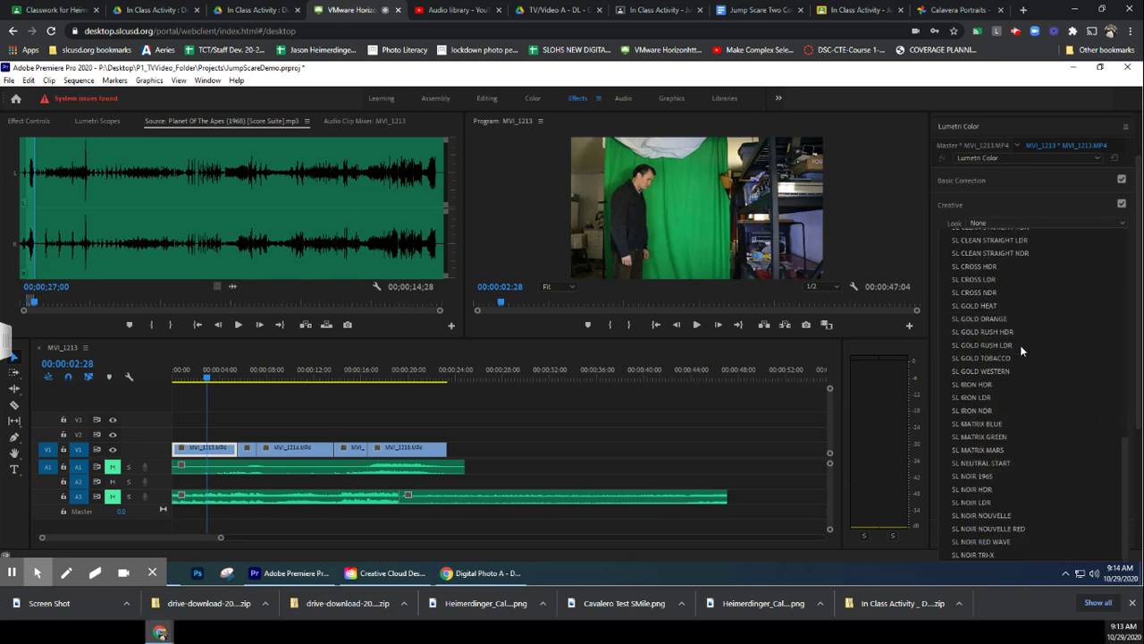
pyautogui.scroll(8, 1020, 346)
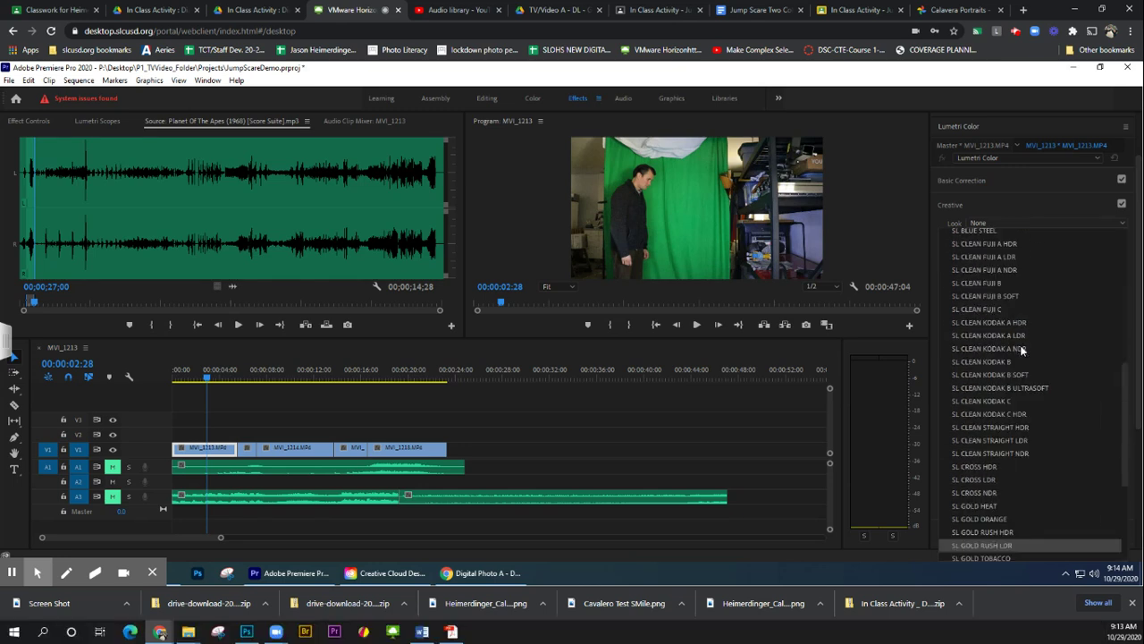
pyautogui.scroll(-3, 1020, 345)
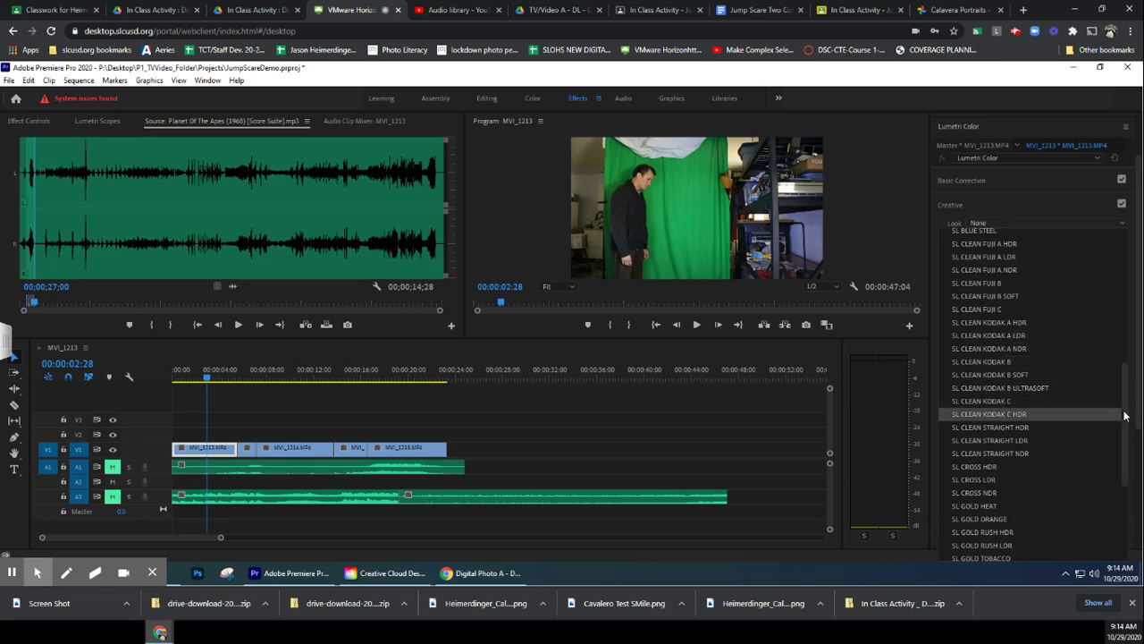
pyautogui.moveTo(1127, 415); pyautogui.dragTo(1117, 366)
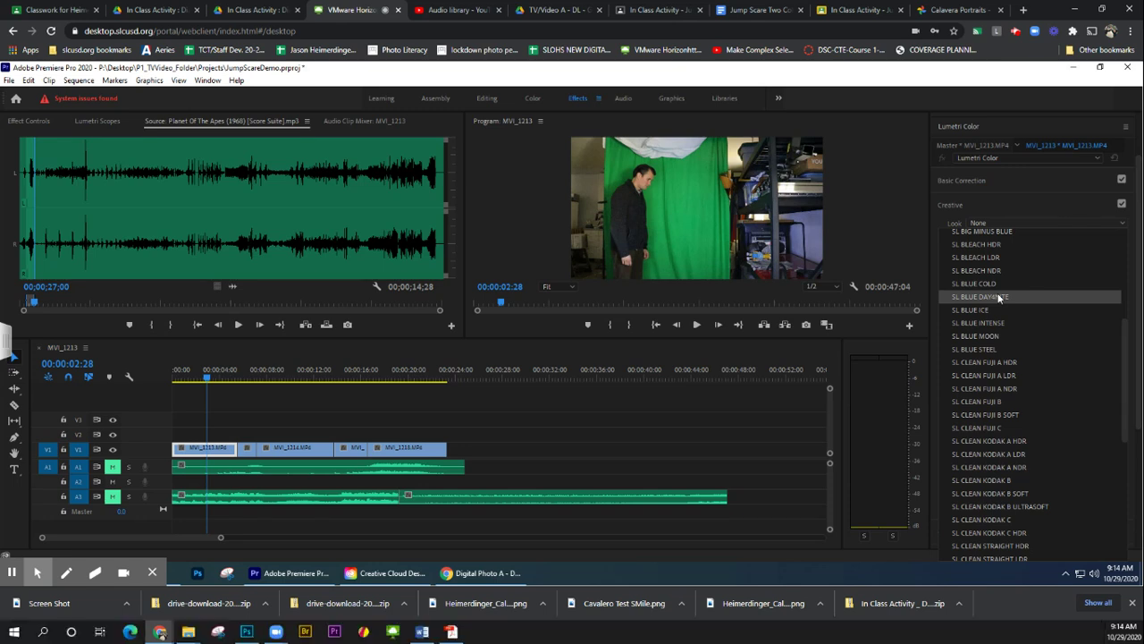
pyautogui.click(999, 298)
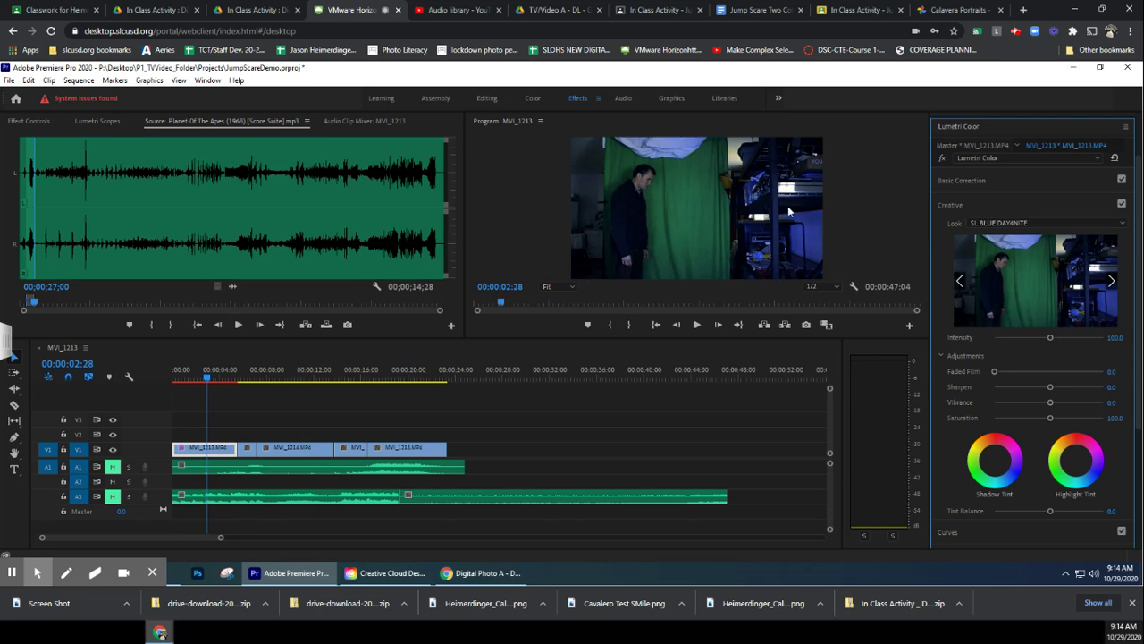
# - Try the SL BLUE ICE and Fuji F125 Kodak 2393 (by Adobe) creative looks on the first clip
pyautogui.click(1002, 222)
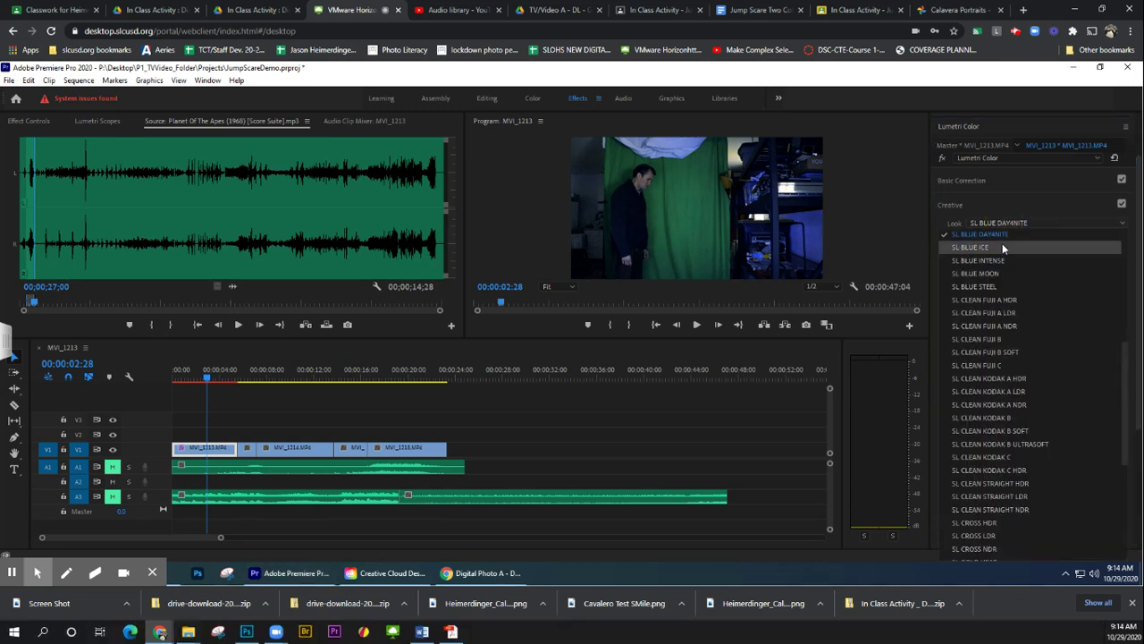
pyautogui.click(1002, 245)
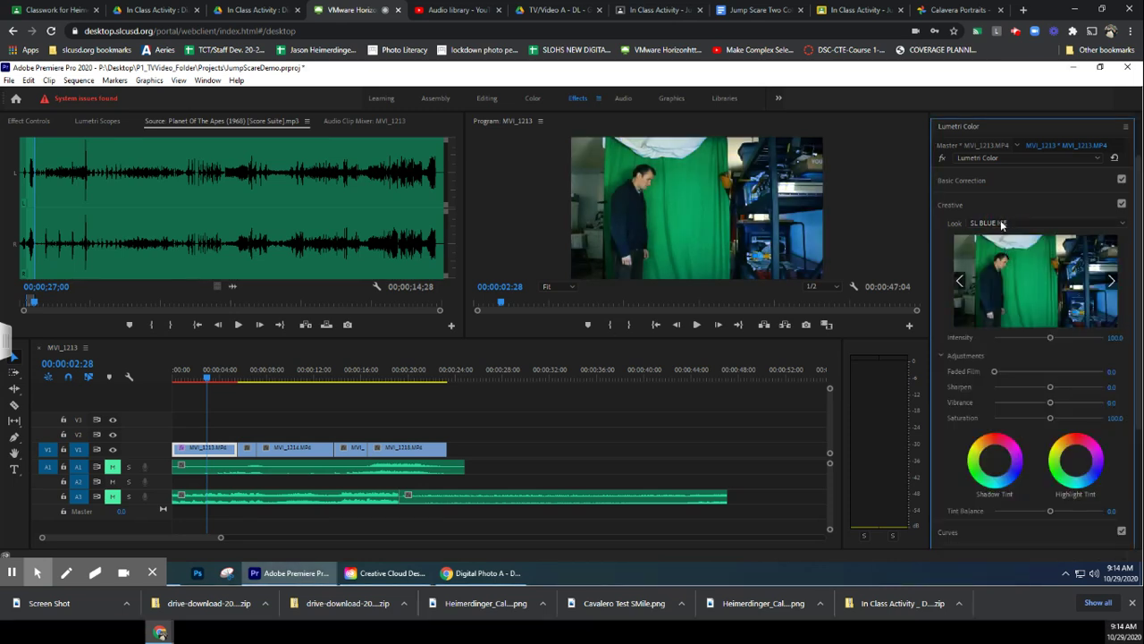
pyautogui.click(1003, 223)
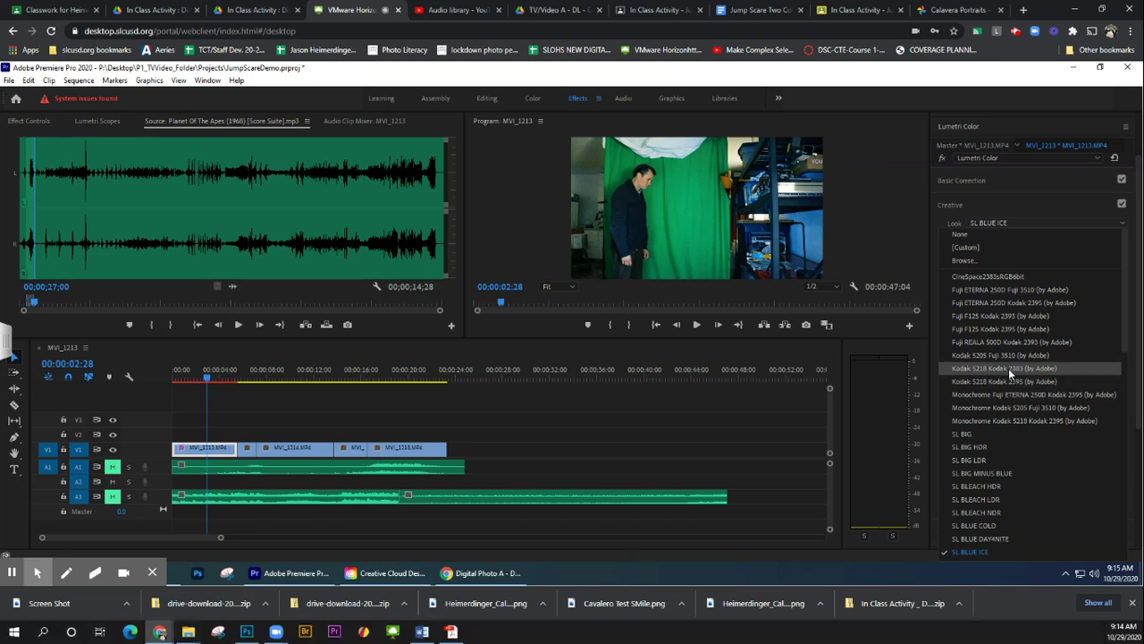
pyautogui.click(1002, 328)
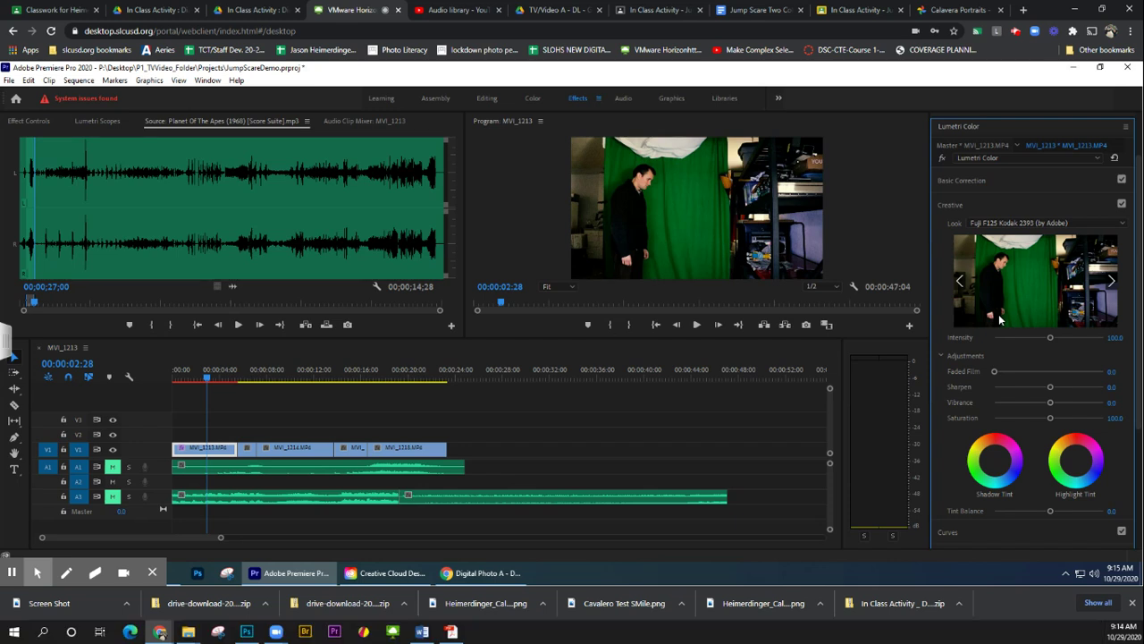
# - Set the first clip's creative look back to SL BLUE DAY4NITE
pyautogui.click(998, 223)
pyautogui.scroll(-5, 993, 451)
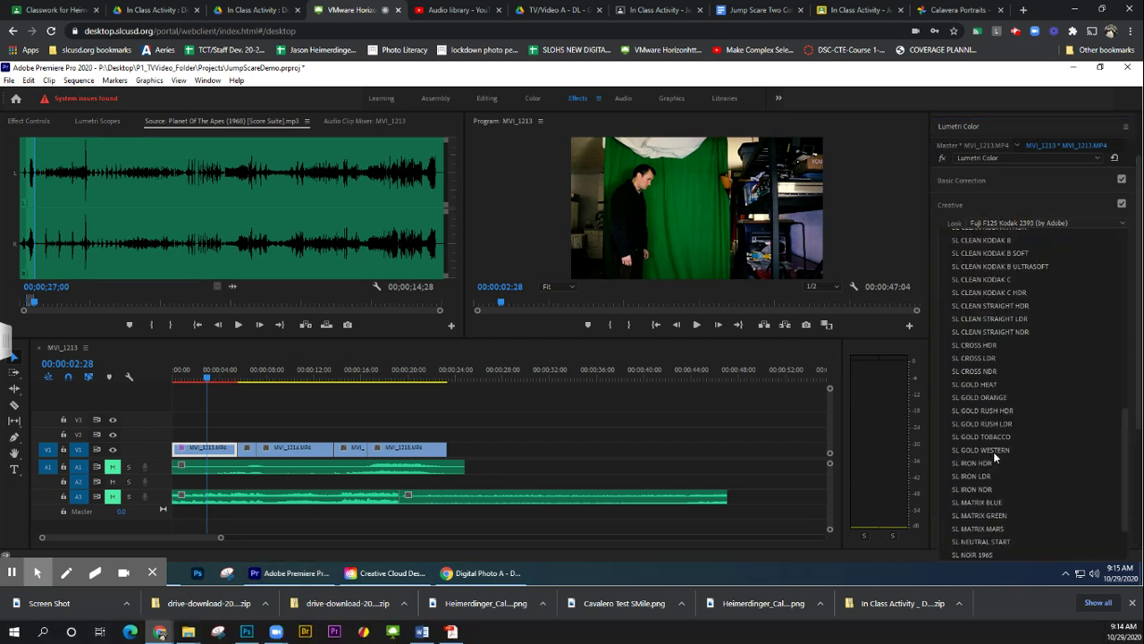
pyautogui.scroll(5, 983, 369)
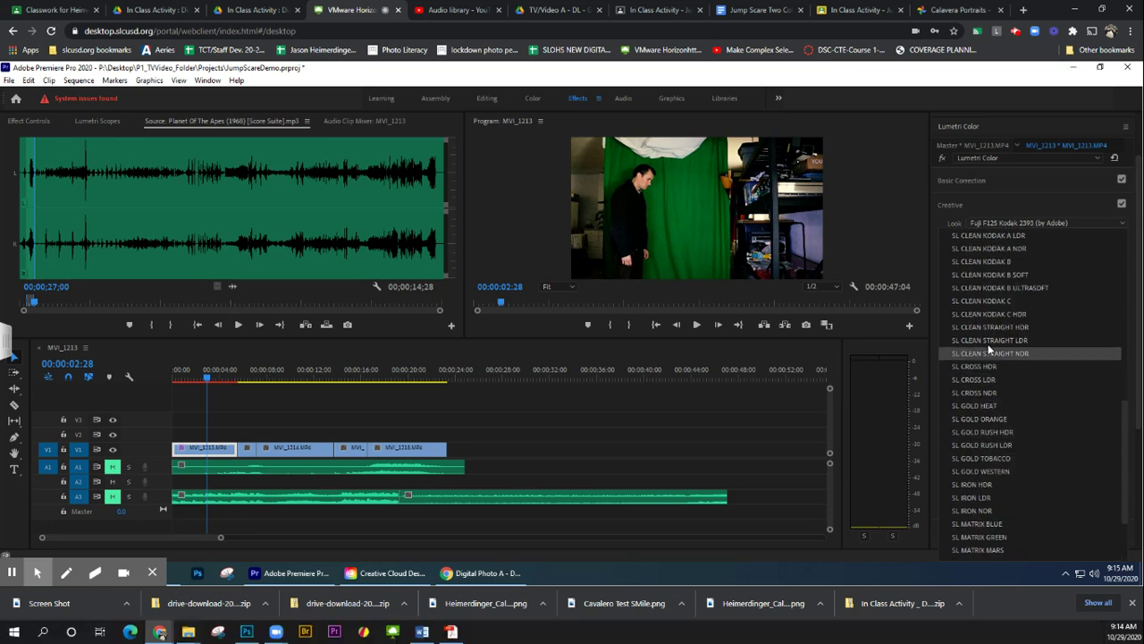
pyautogui.scroll(-5, 983, 370)
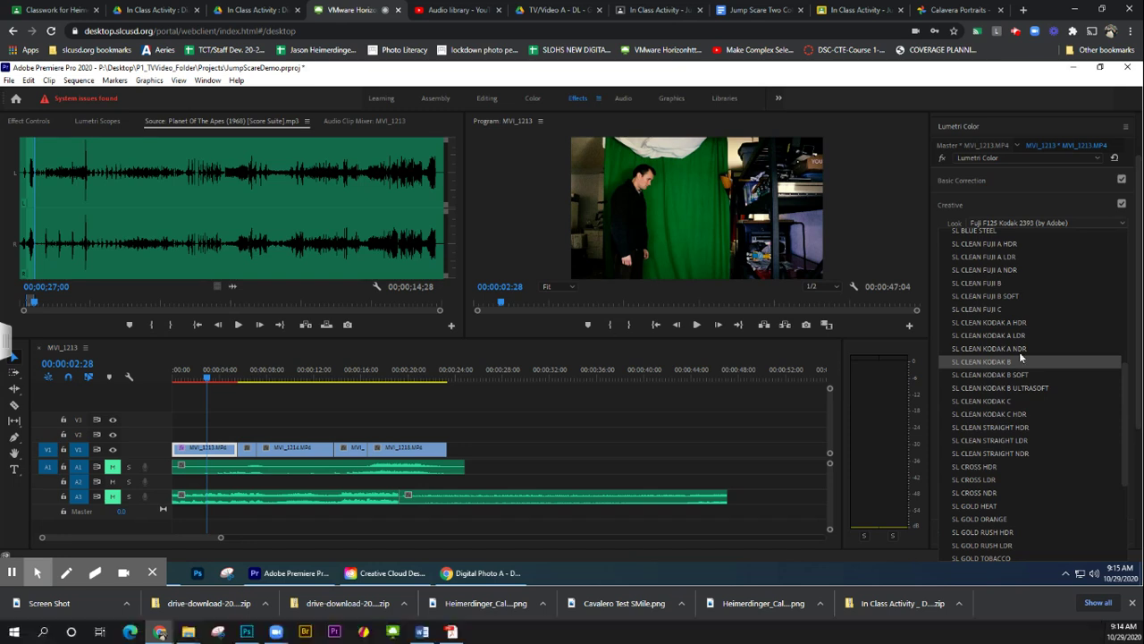
pyautogui.moveTo(1128, 386)
pyautogui.mouseDown()
pyautogui.moveTo(1139, 498)
pyautogui.moveTo(1117, 343)
pyautogui.mouseUp()
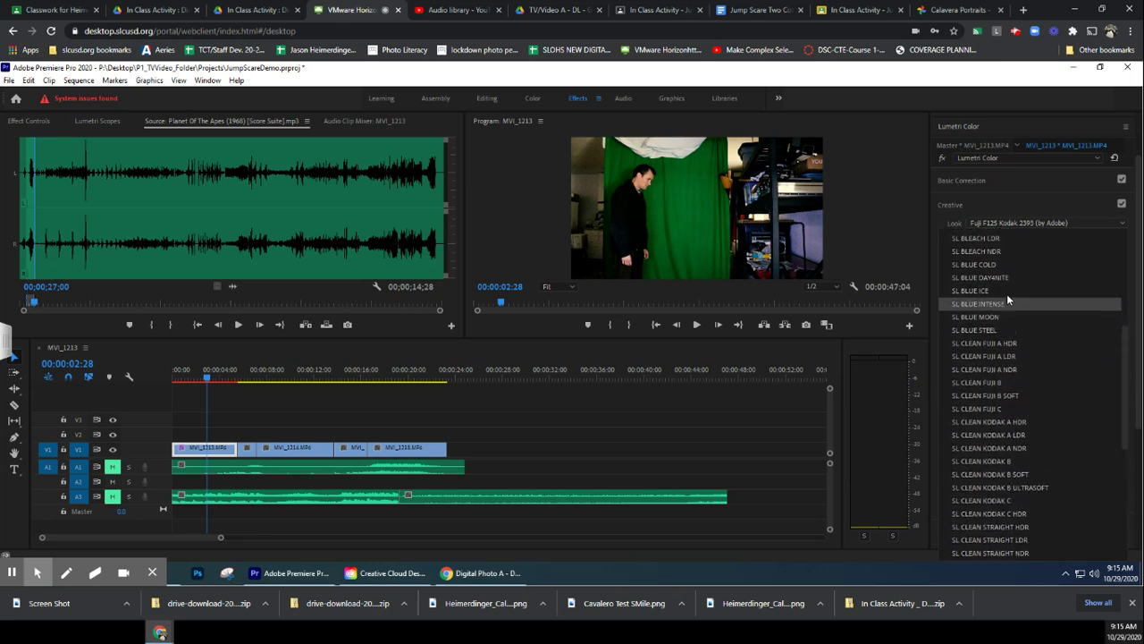
pyautogui.click(983, 278)
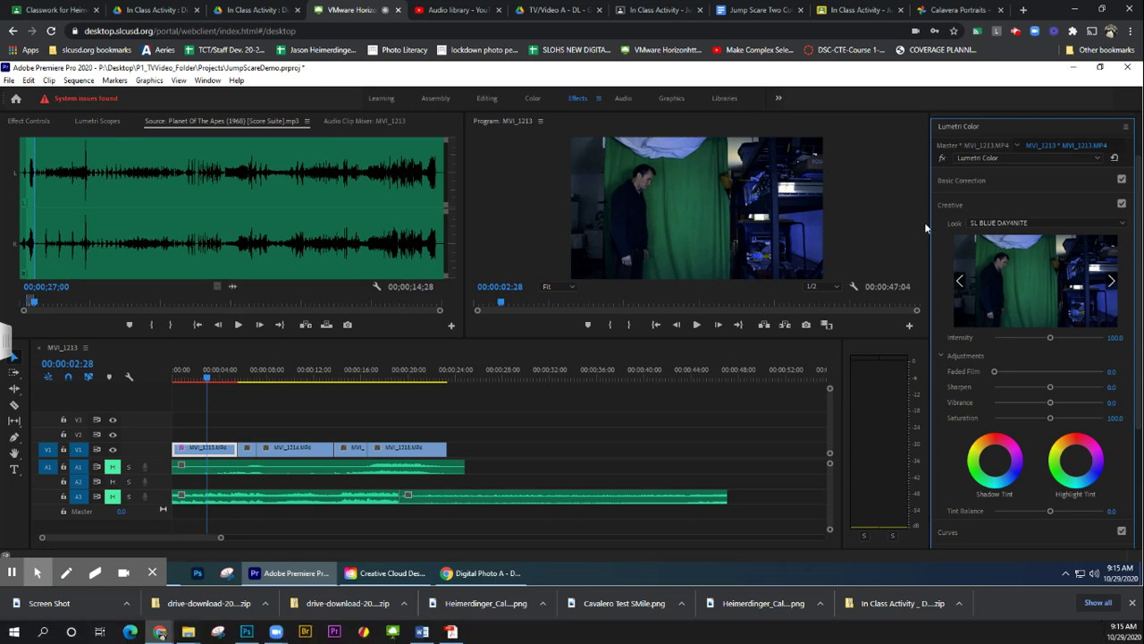
# - Adjust the first clip's basic correction to Temperature -1.1, Shadows -2.2 and Whites 54.3
pyautogui.click(974, 185)
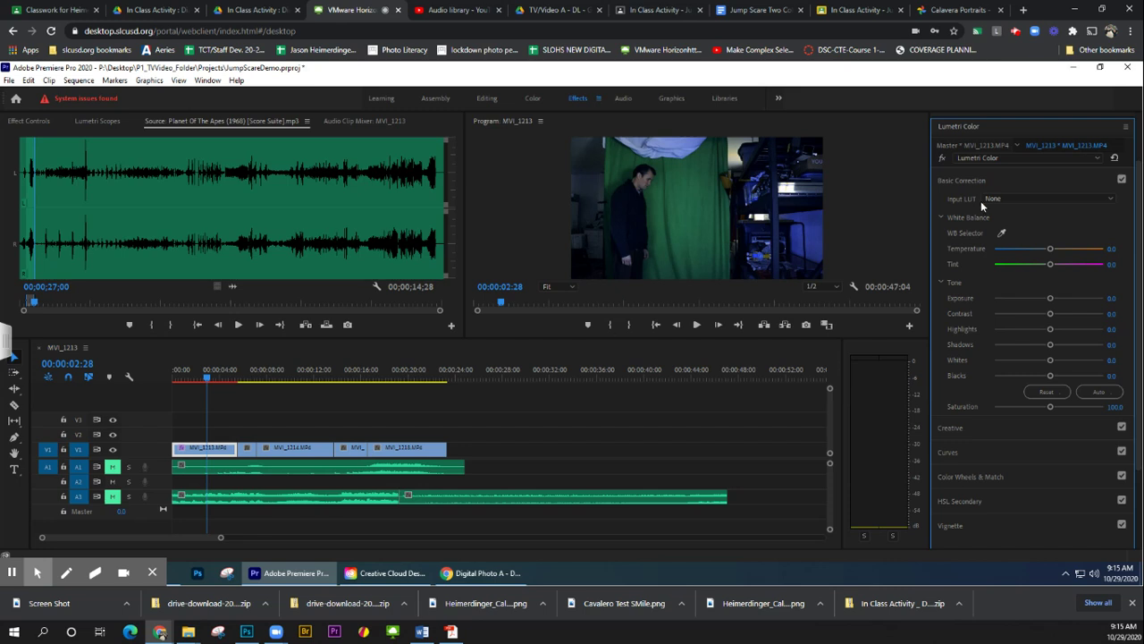
pyautogui.moveTo(1051, 345); pyautogui.dragTo(1053, 348)
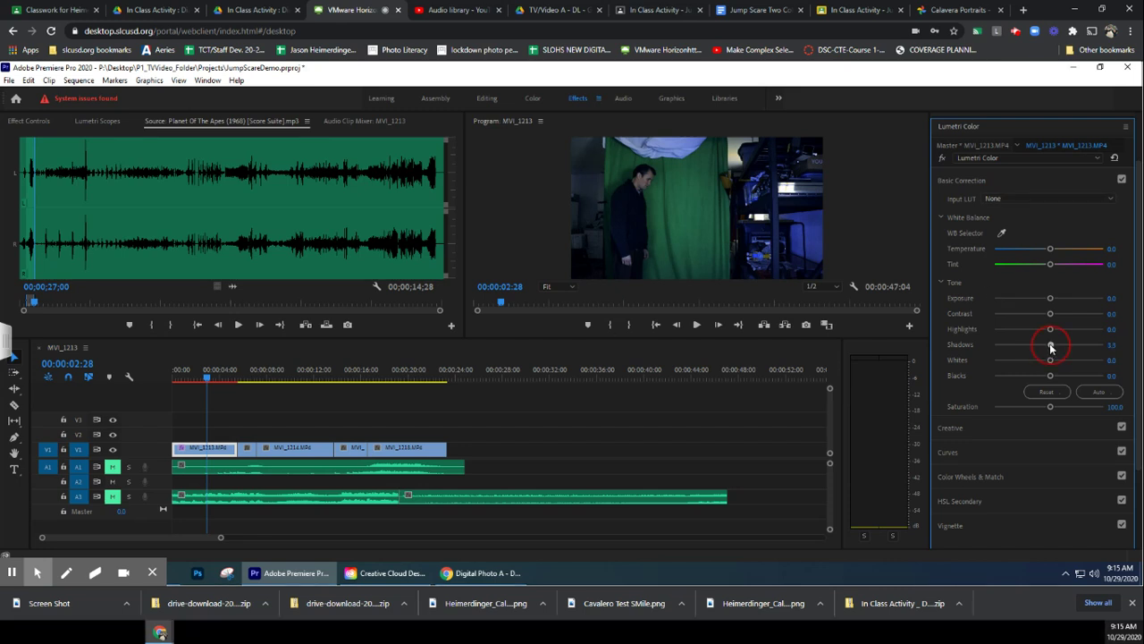
pyautogui.click(981, 183)
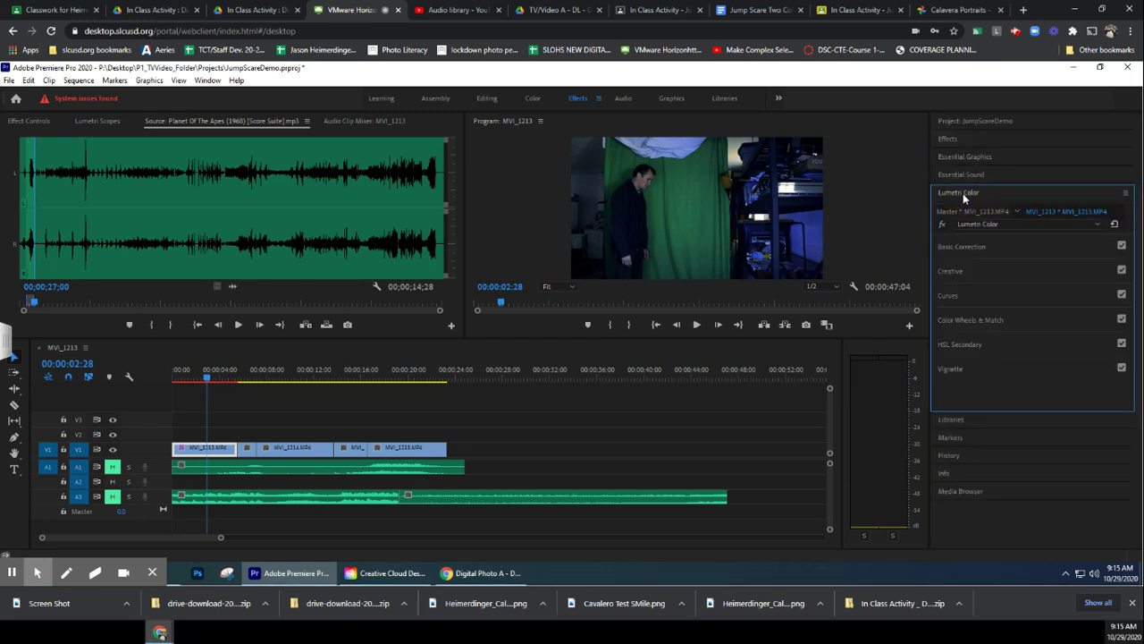
pyautogui.click(977, 267)
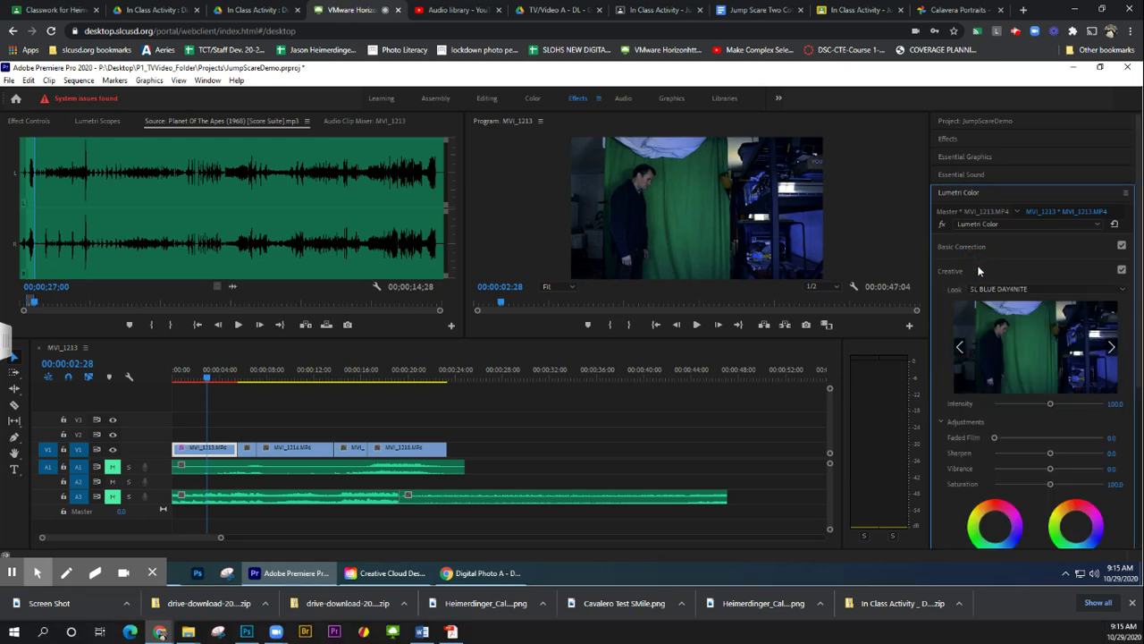
pyautogui.click(966, 250)
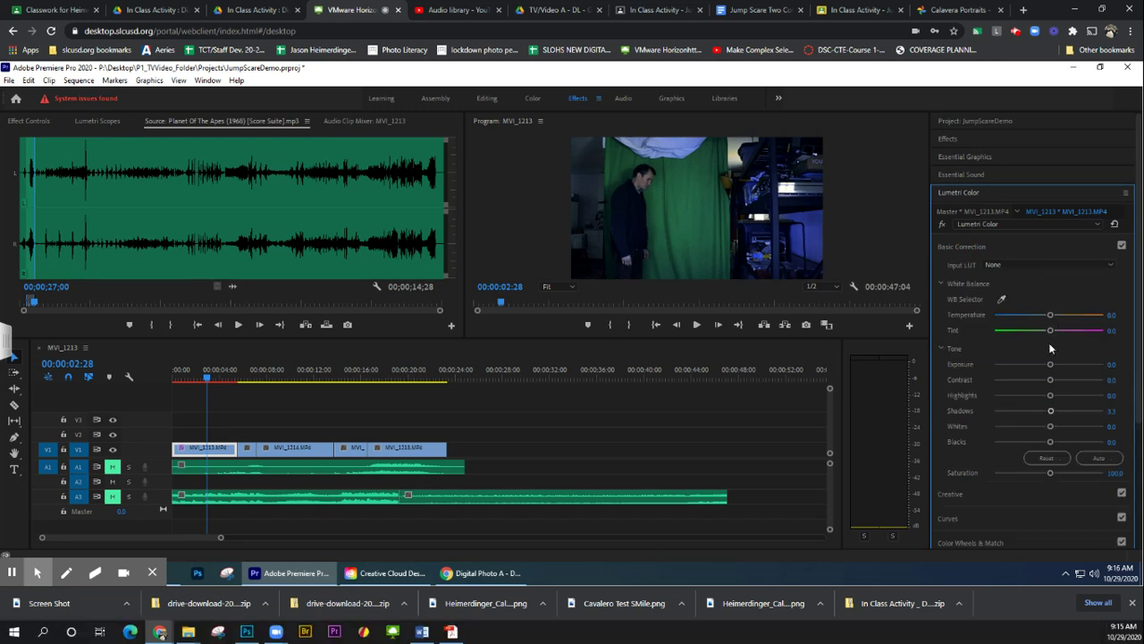
pyautogui.moveTo(1051, 315)
pyautogui.mouseDown()
pyautogui.moveTo(1017, 328)
pyautogui.moveTo(1086, 314)
pyautogui.moveTo(1048, 317)
pyautogui.mouseUp()
pyautogui.moveTo(1052, 412)
pyautogui.mouseDown()
pyautogui.moveTo(1026, 424)
pyautogui.moveTo(1003, 414)
pyautogui.moveTo(1049, 411)
pyautogui.mouseUp()
pyautogui.moveTo(1051, 426); pyautogui.dragTo(1079, 426)
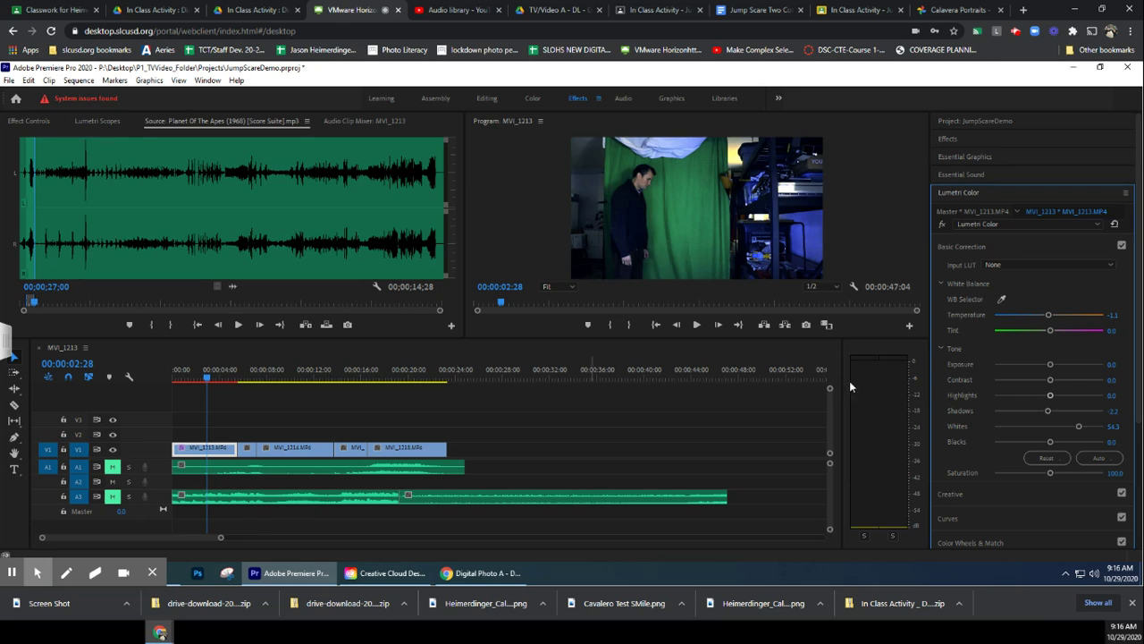
# - Move the playhead to the start of the sequence
pyautogui.scroll(-1, 984, 466)
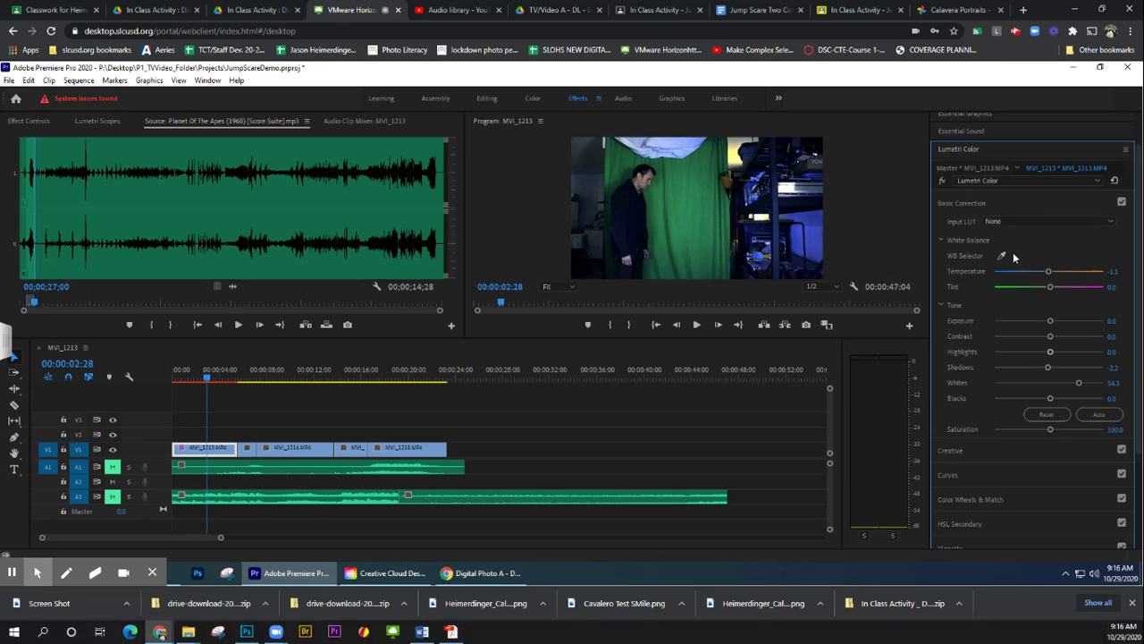
pyautogui.click(204, 379)
pyautogui.moveTo(205, 379); pyautogui.dragTo(161, 378)
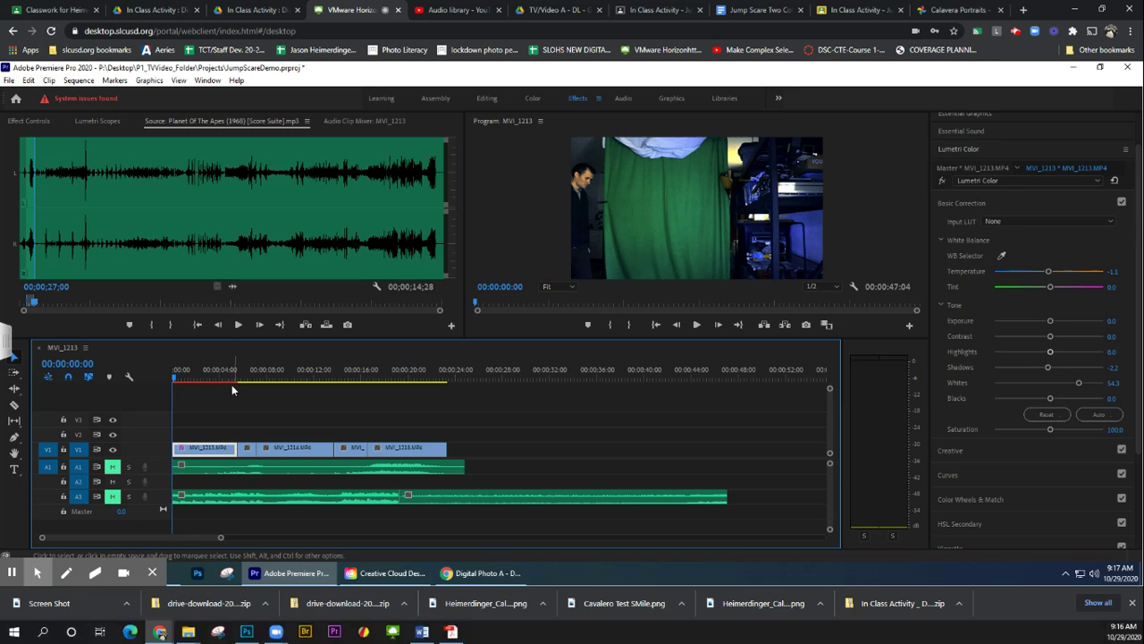
# - Set the vignette Amount of the first clip's Lumetri Color effect to 0.9
pyautogui.click(205, 452)
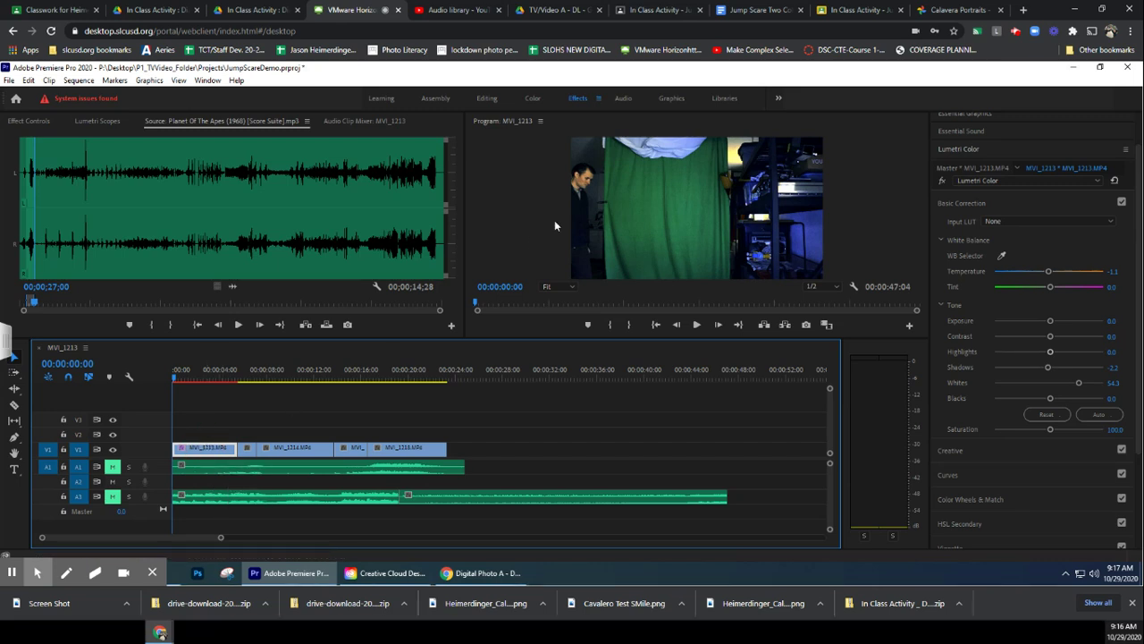
pyautogui.click(581, 100)
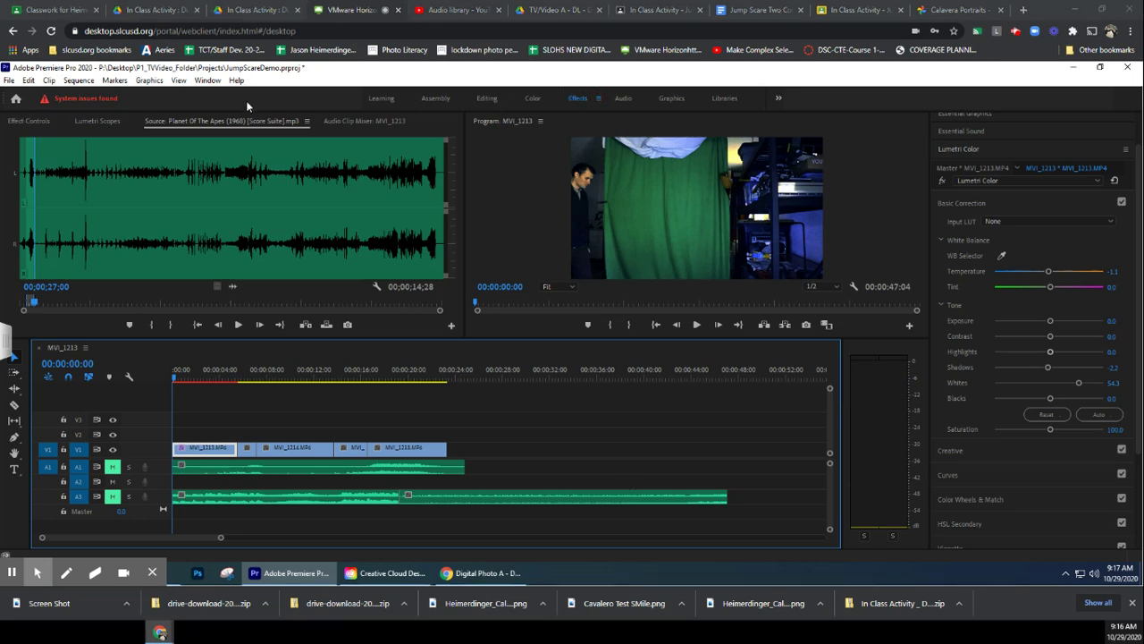
pyautogui.click(30, 122)
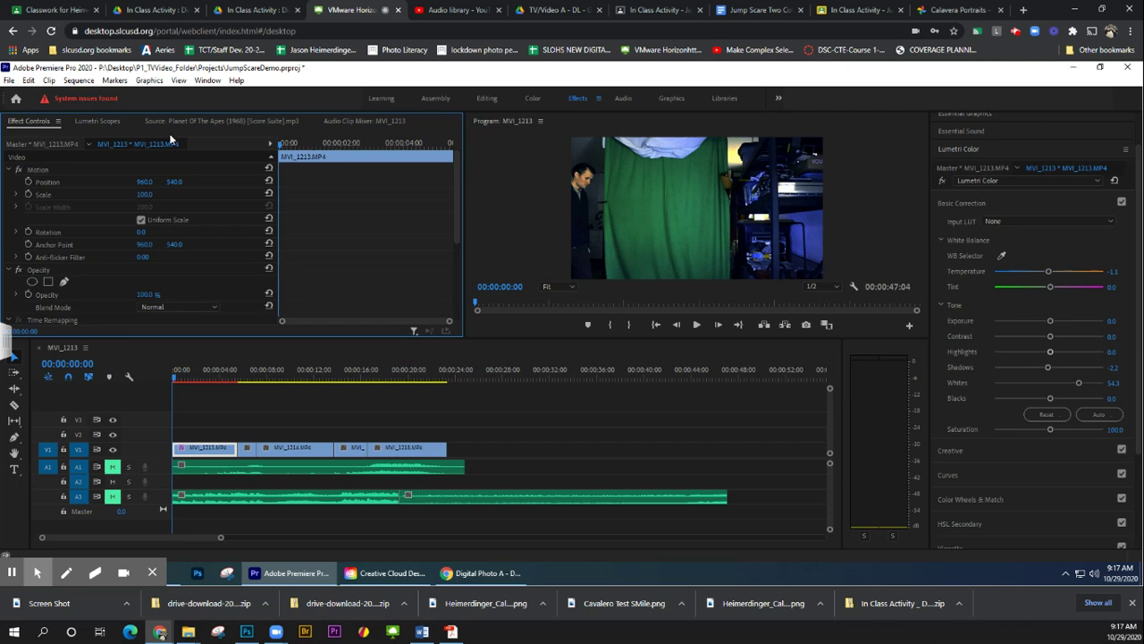
pyautogui.moveTo(454, 172); pyautogui.dragTo(465, 245)
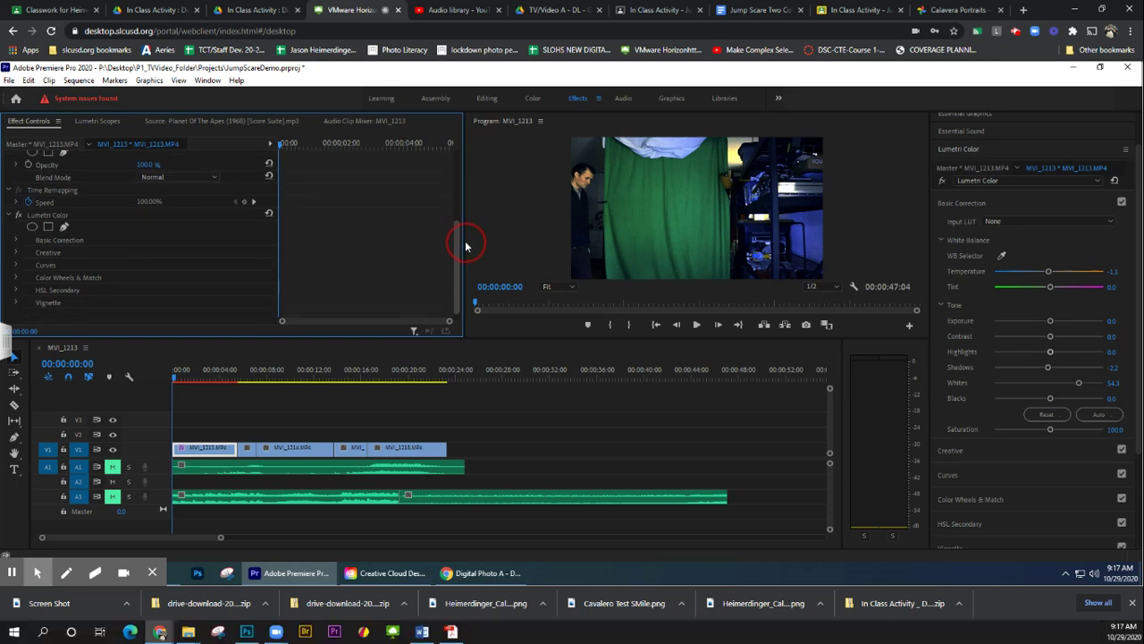
pyautogui.click(17, 305)
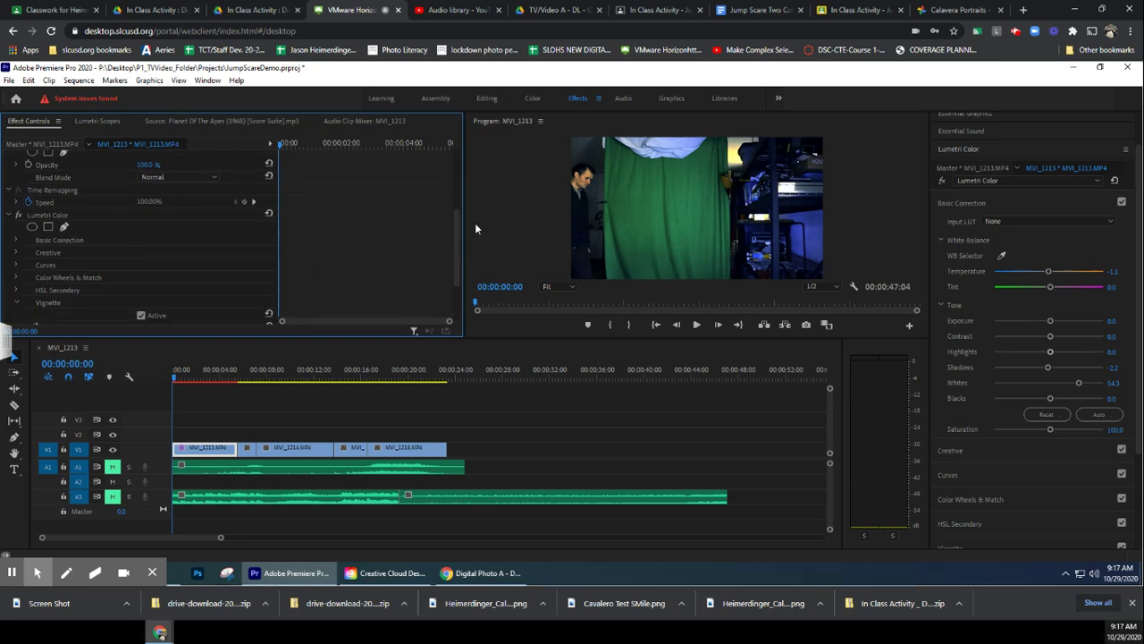
pyautogui.moveTo(456, 222); pyautogui.dragTo(457, 250)
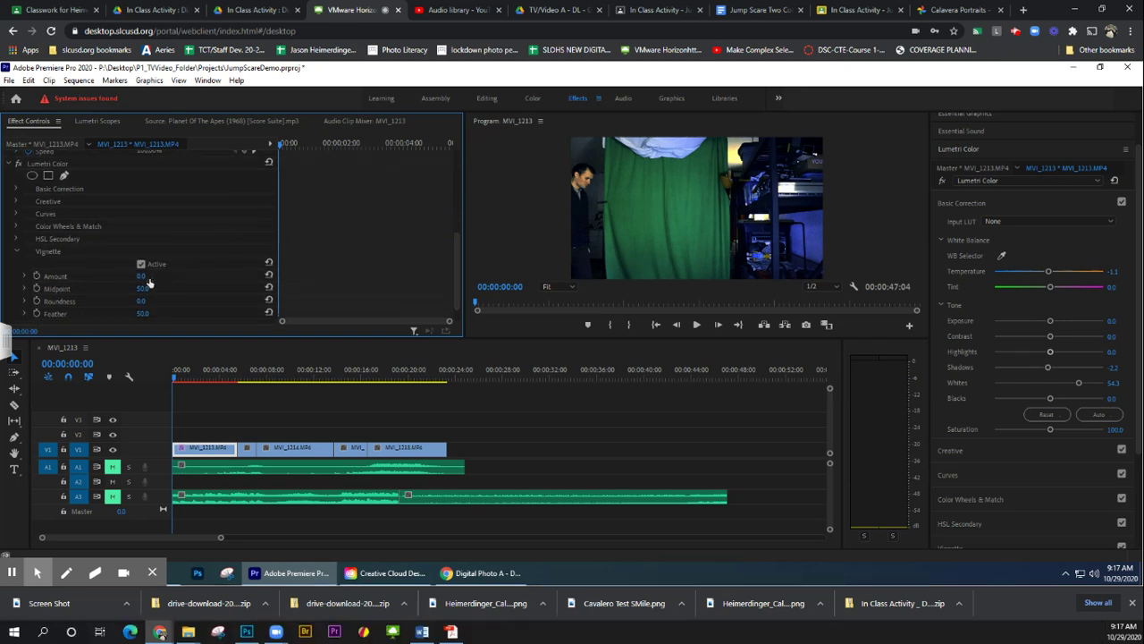
pyautogui.moveTo(143, 280)
pyautogui.mouseDown()
pyautogui.moveTo(188, 284)
pyautogui.moveTo(162, 286)
pyautogui.mouseUp()
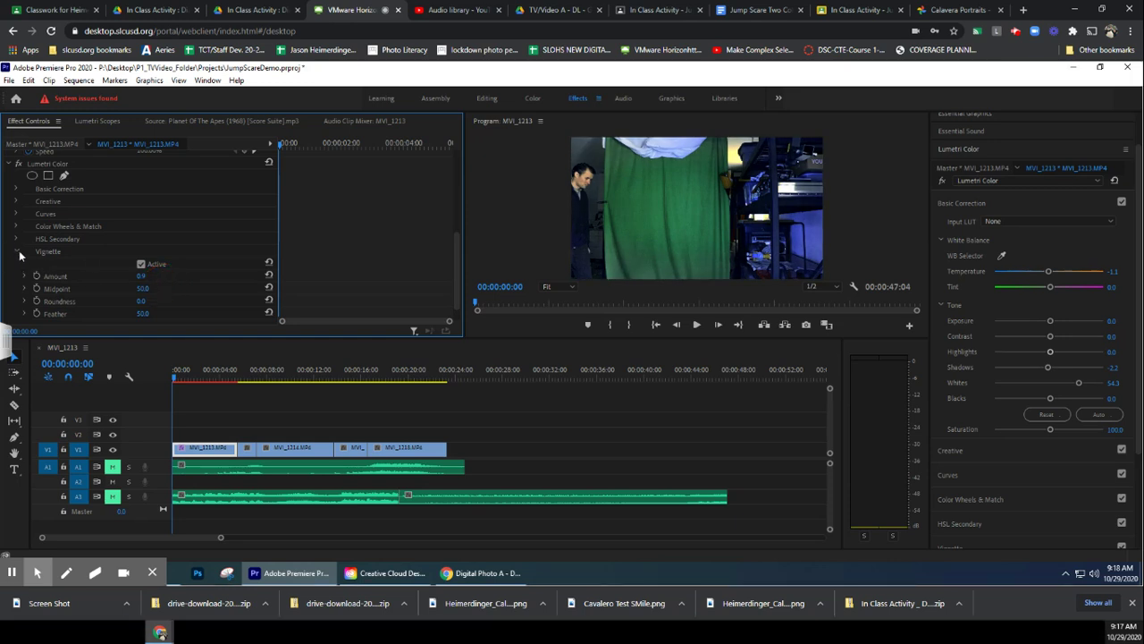
# - Add an elliptical opacity mask to the first clip and stretch it on all four sides to nearly fill the frame
pyautogui.click(19, 254)
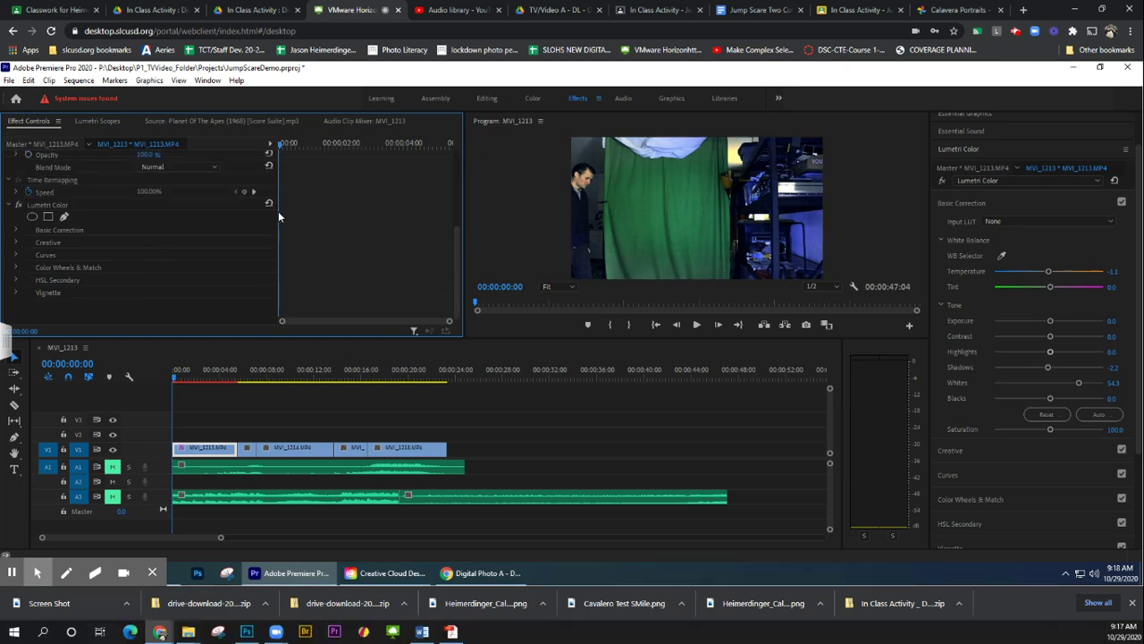
pyautogui.moveTo(457, 244); pyautogui.dragTo(454, 211)
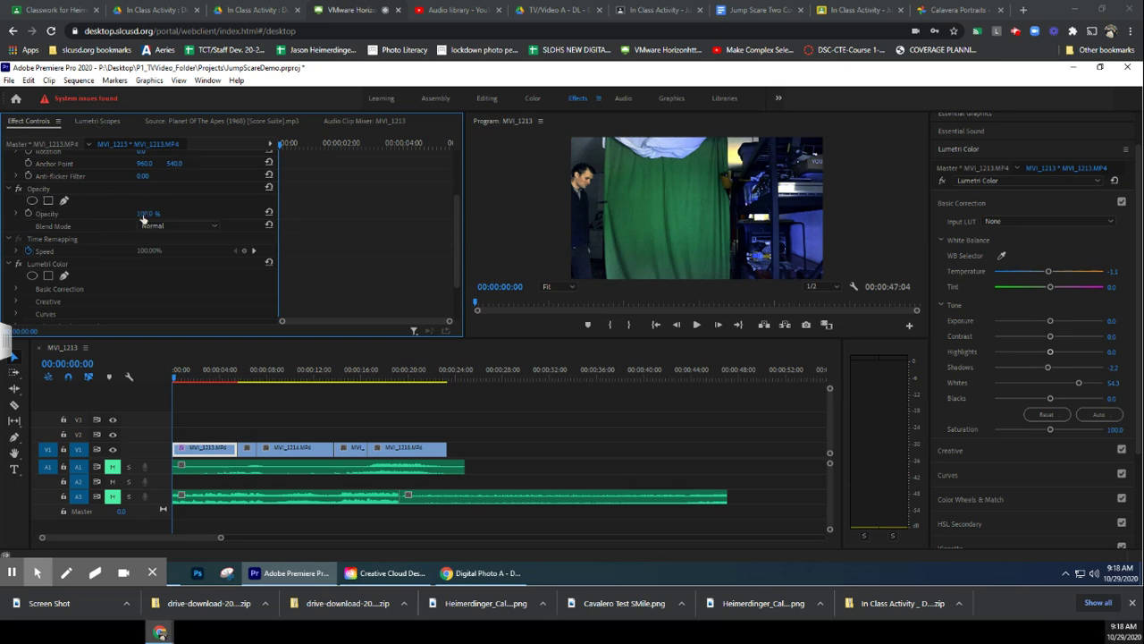
pyautogui.moveTo(144, 217)
pyautogui.mouseDown()
pyautogui.moveTo(63, 228)
pyautogui.moveTo(141, 220)
pyautogui.mouseUp()
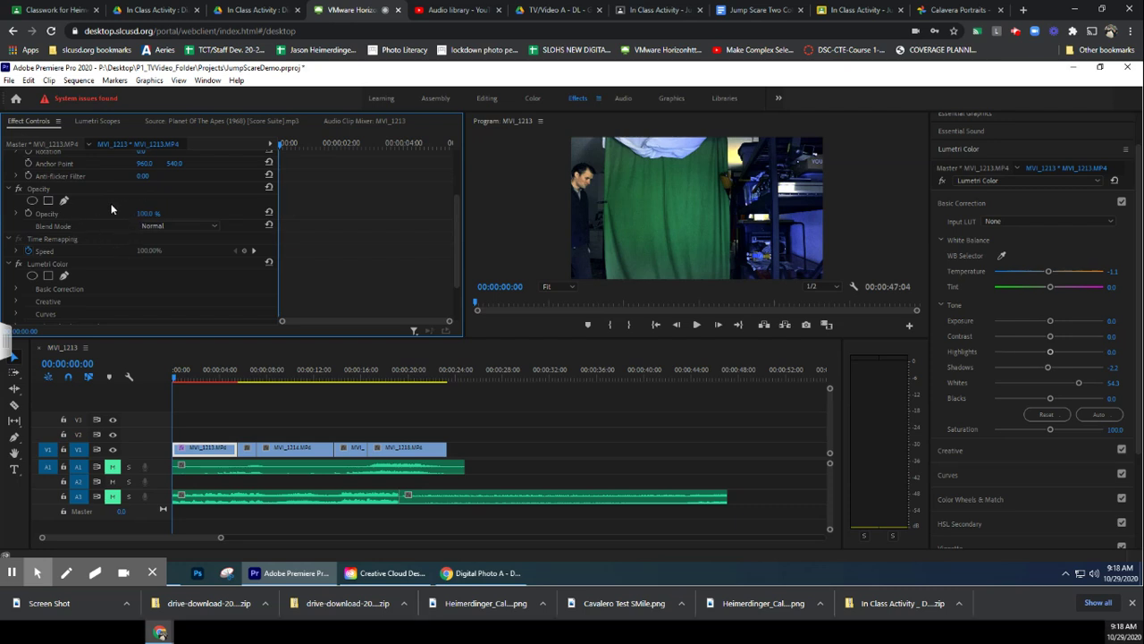
pyautogui.click(31, 201)
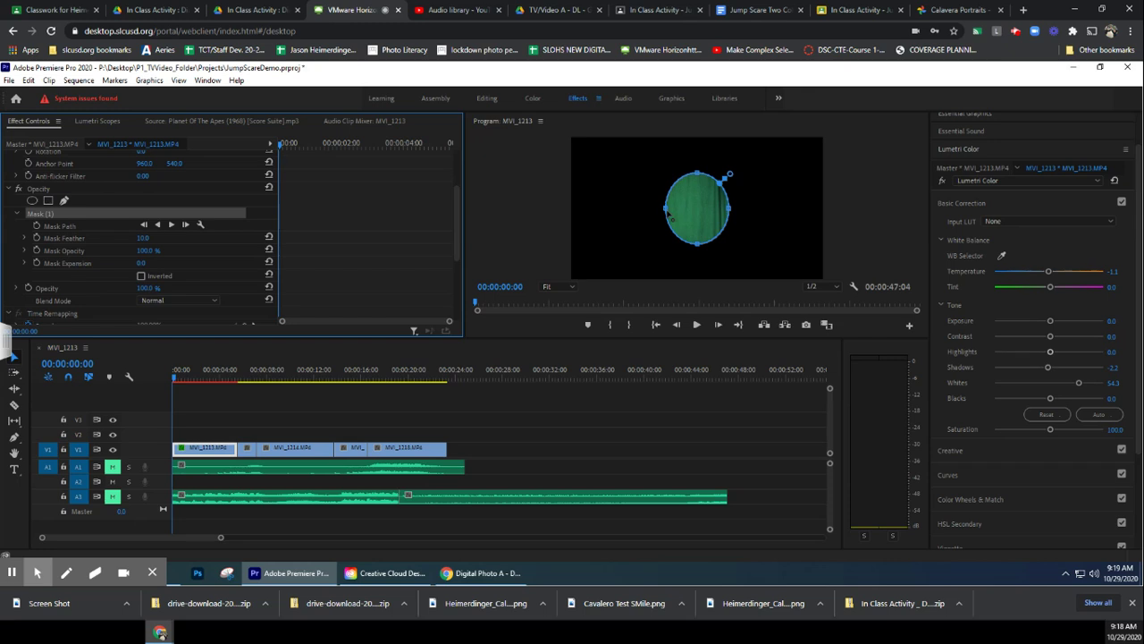
pyautogui.moveTo(668, 209); pyautogui.dragTo(579, 210)
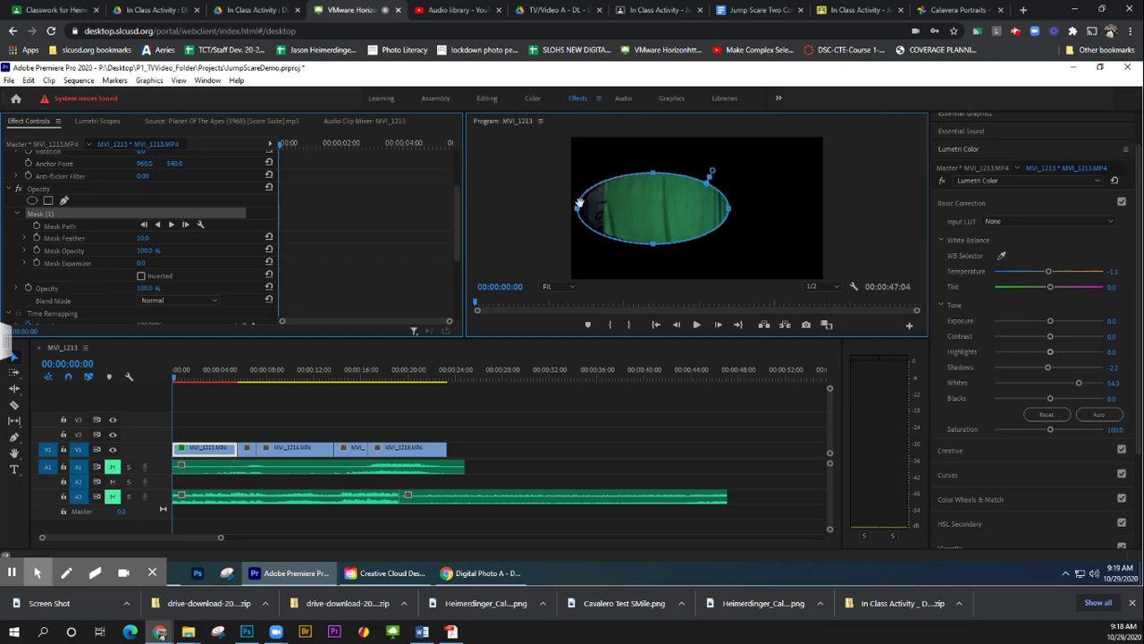
pyautogui.moveTo(732, 213); pyautogui.dragTo(814, 208)
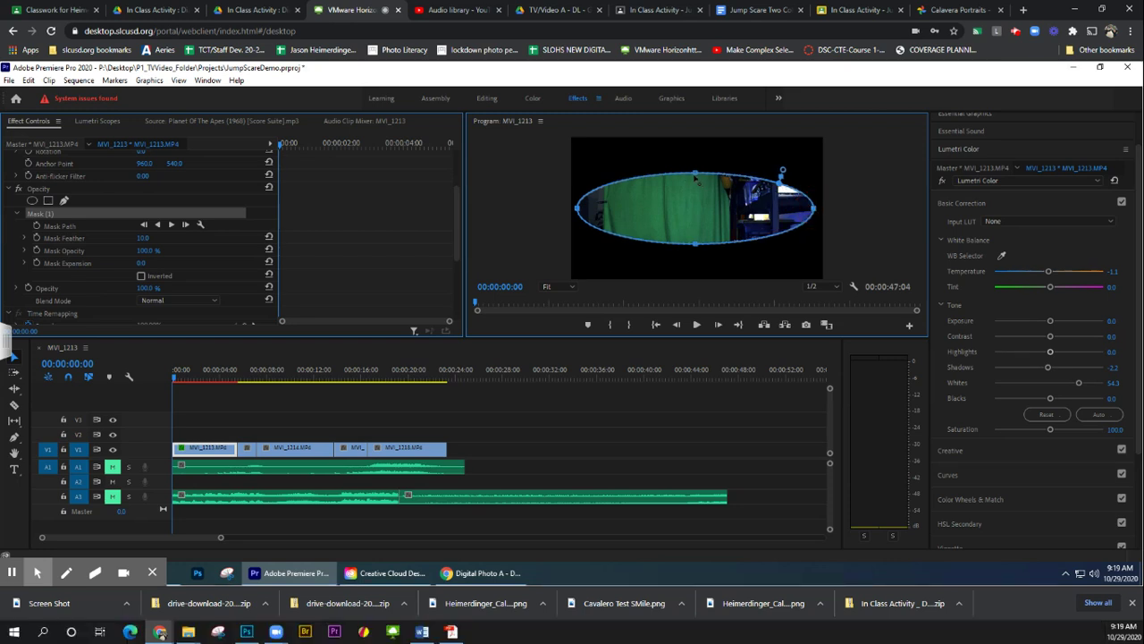
pyautogui.moveTo(698, 176); pyautogui.dragTo(695, 154)
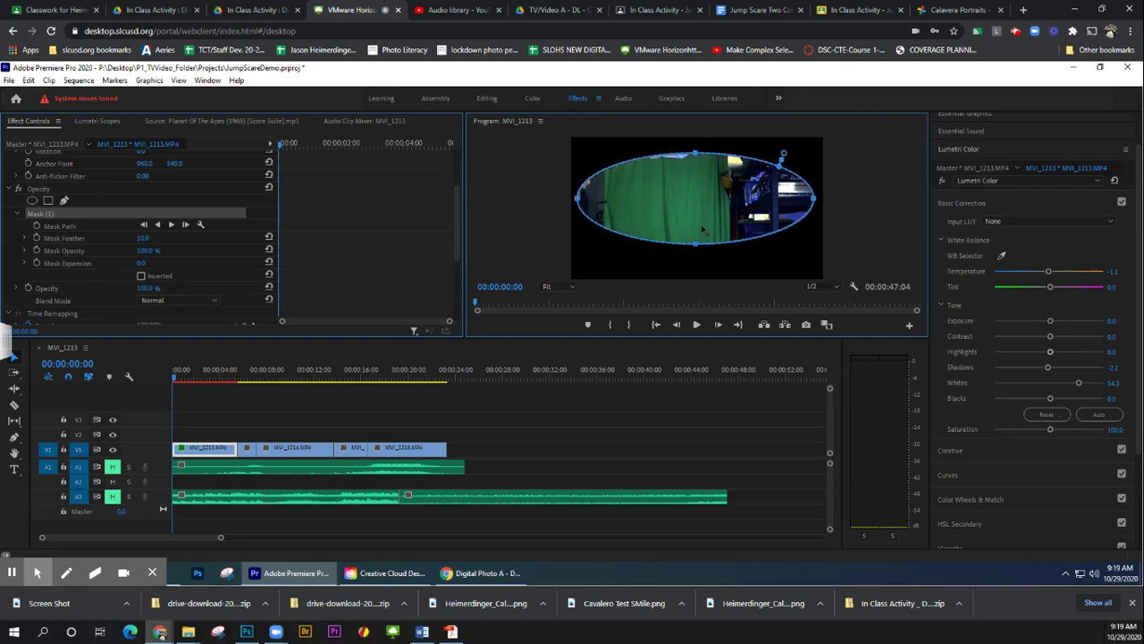
pyautogui.moveTo(696, 247); pyautogui.dragTo(697, 262)
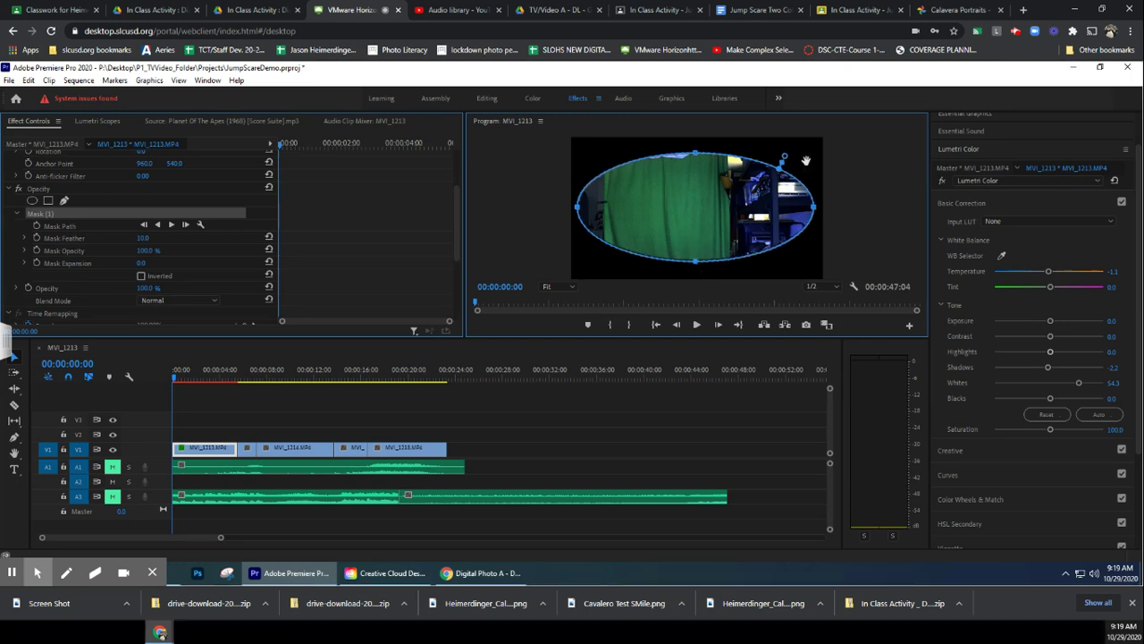
# - Increase the Mask Feather of the first clip's elliptical opacity mask to about 299
pyautogui.moveTo(784, 159)
pyautogui.mouseDown()
pyautogui.moveTo(804, 179)
pyautogui.moveTo(801, 134)
pyautogui.moveTo(796, 145)
pyautogui.mouseUp()
pyautogui.moveTo(793, 141); pyautogui.dragTo(793, 141)
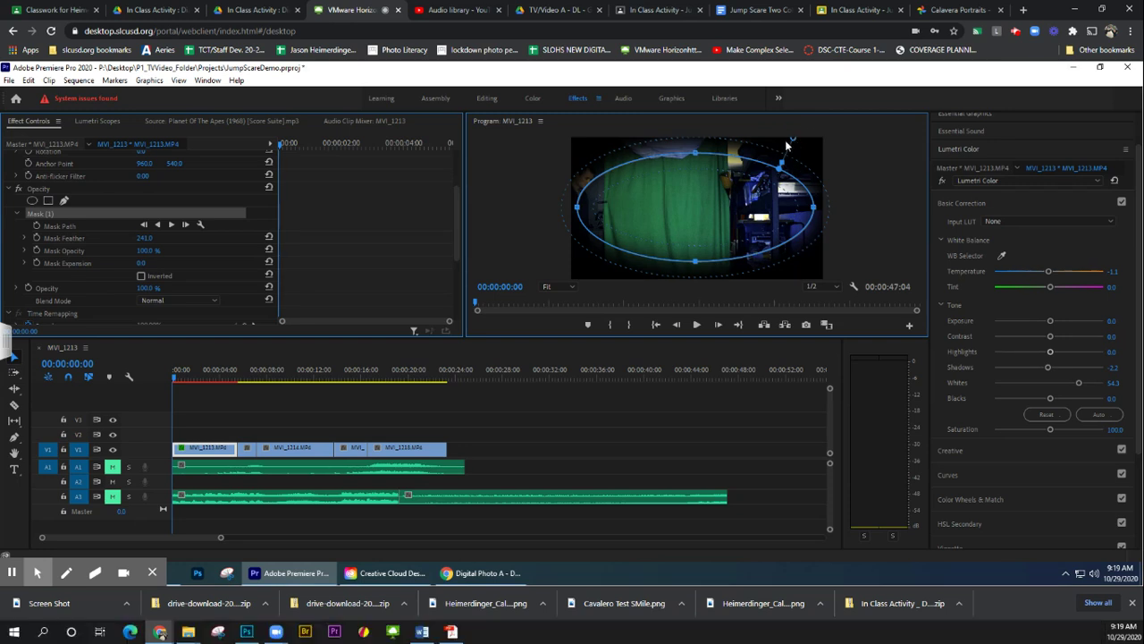
pyautogui.moveTo(793, 141); pyautogui.dragTo(786, 154)
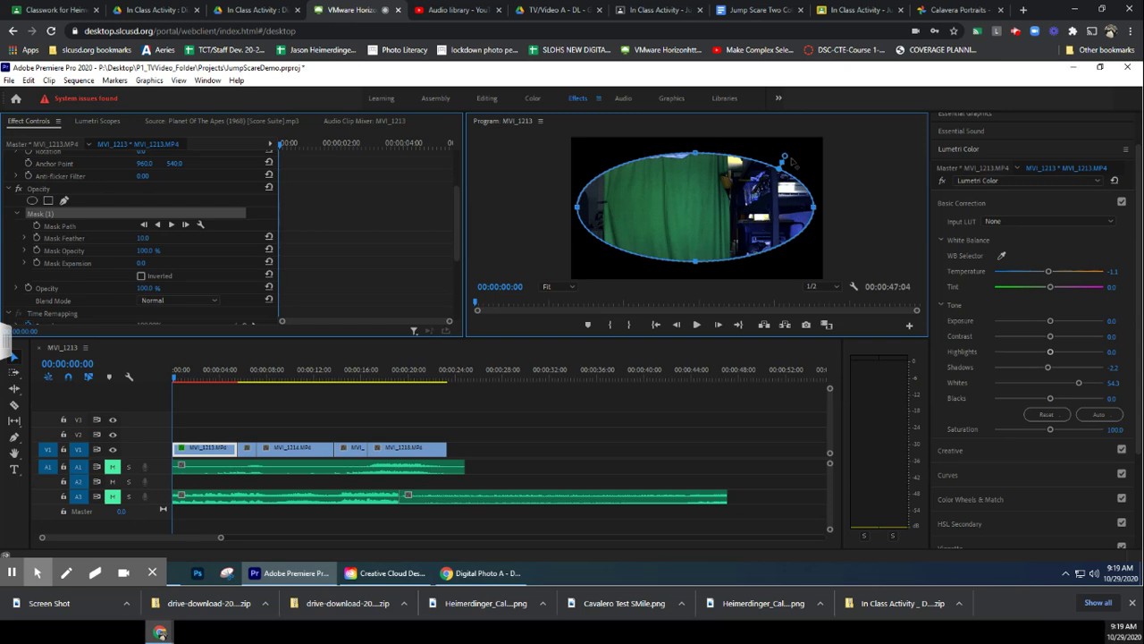
pyautogui.moveTo(787, 161); pyautogui.dragTo(801, 141)
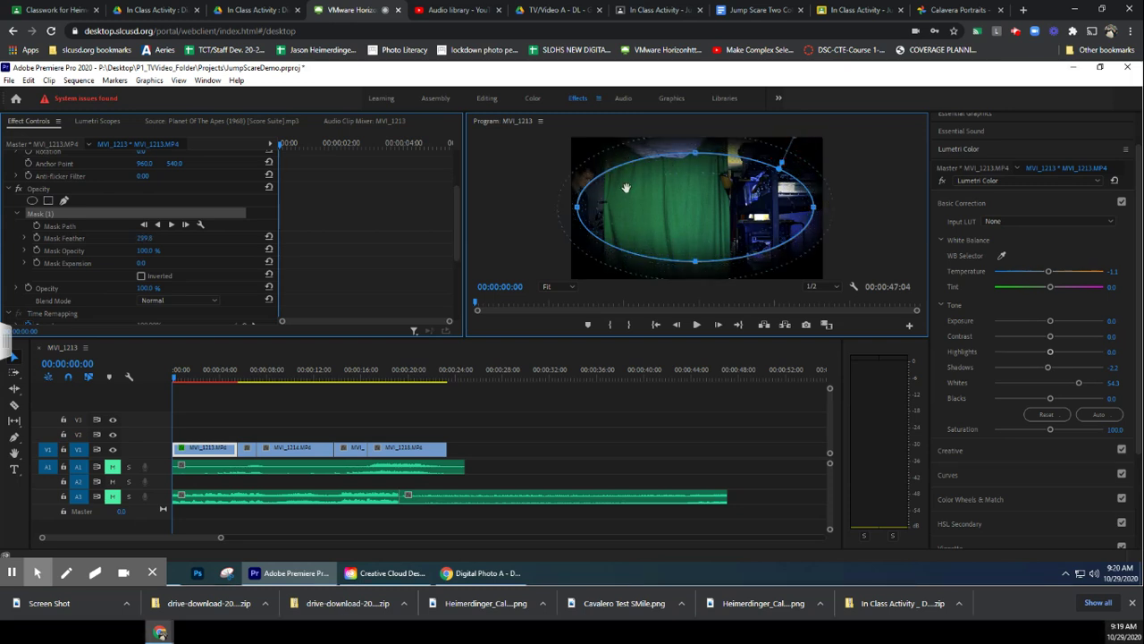
# - Narrow the first clip's elliptical mask by pulling in both side points, checking the framing around the actor at 00:00:03:04
pyautogui.click(597, 213)
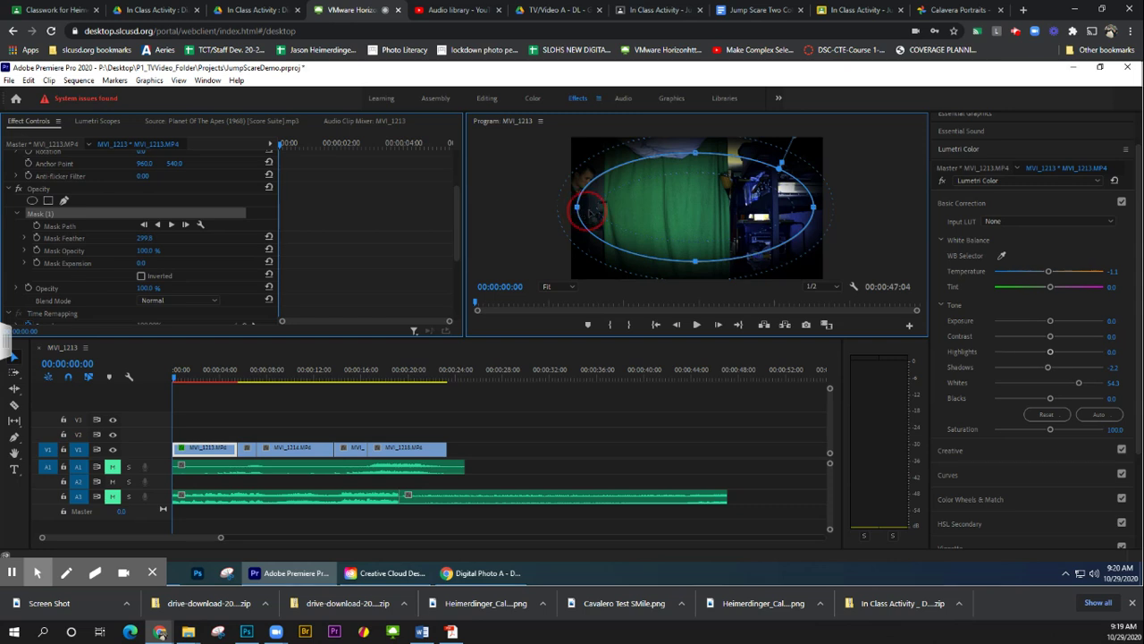
pyautogui.moveTo(597, 213)
pyautogui.mouseDown()
pyautogui.moveTo(590, 204)
pyautogui.moveTo(607, 219)
pyautogui.mouseUp()
pyautogui.click(204, 379)
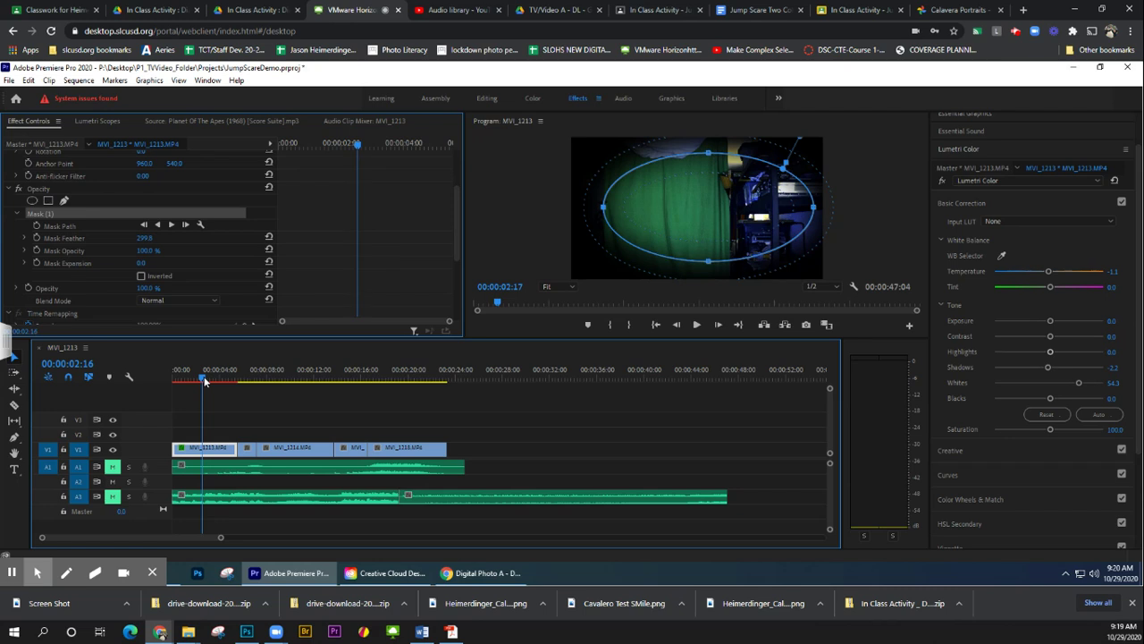
pyautogui.moveTo(205, 379); pyautogui.dragTo(211, 380)
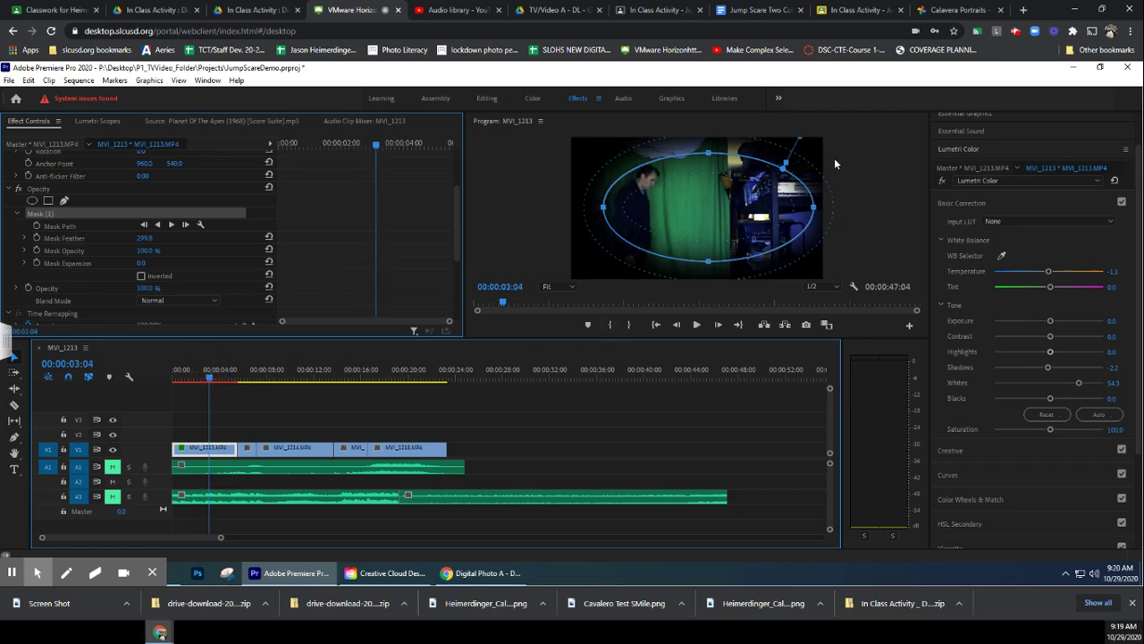
pyautogui.moveTo(813, 207); pyautogui.dragTo(791, 208)
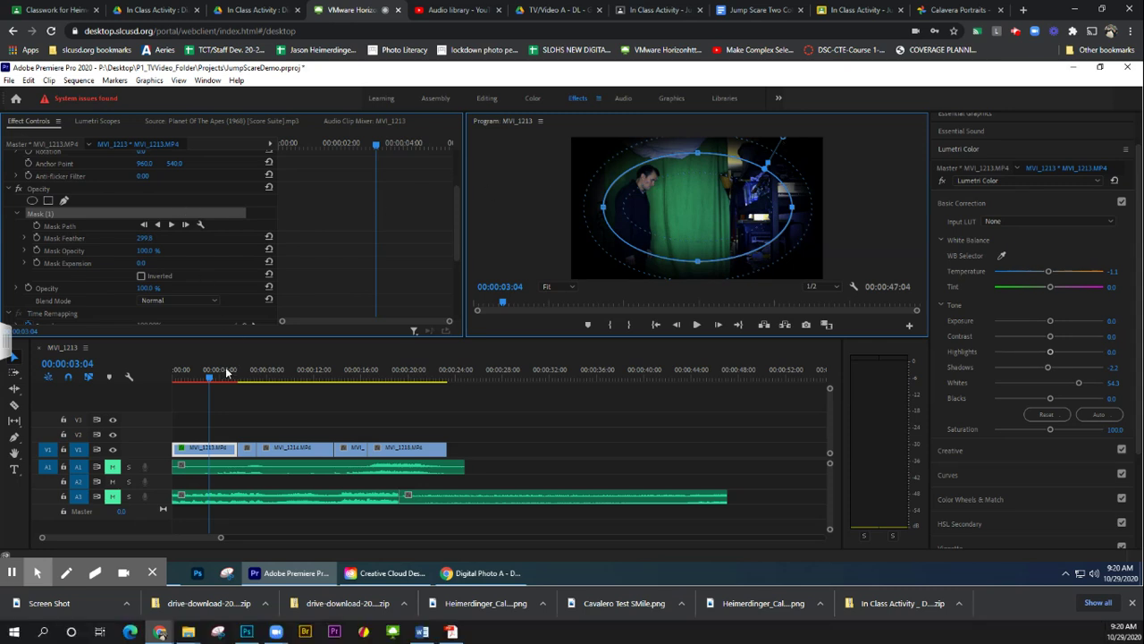
# - Play back the opening of the sequence to review the feathered mask on the first clip
pyautogui.click(191, 384)
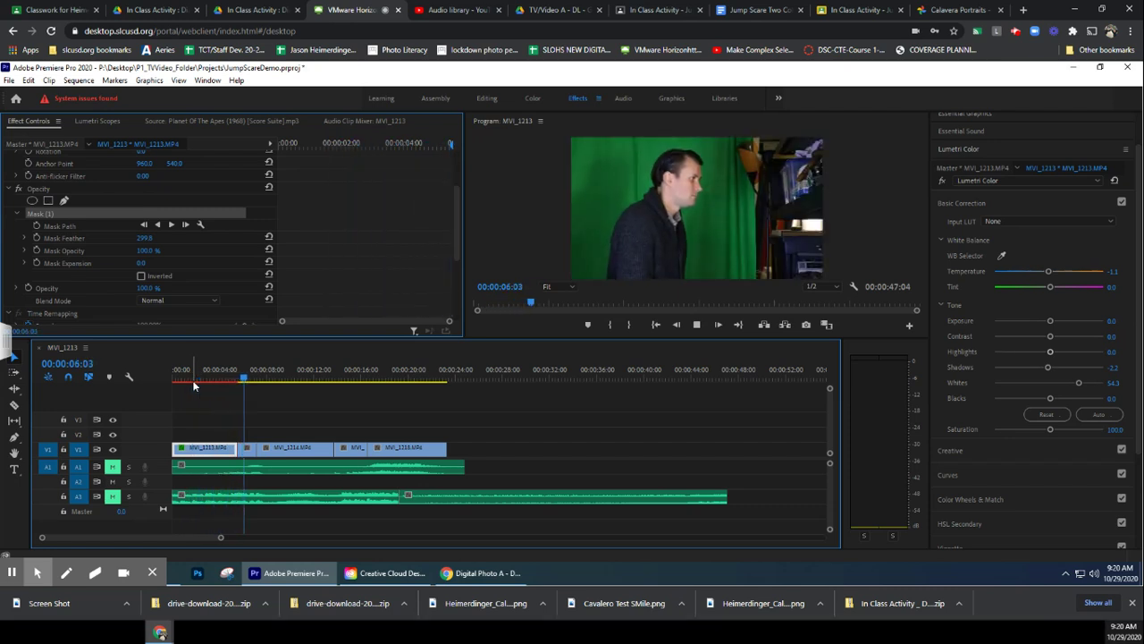
pyautogui.press('space')
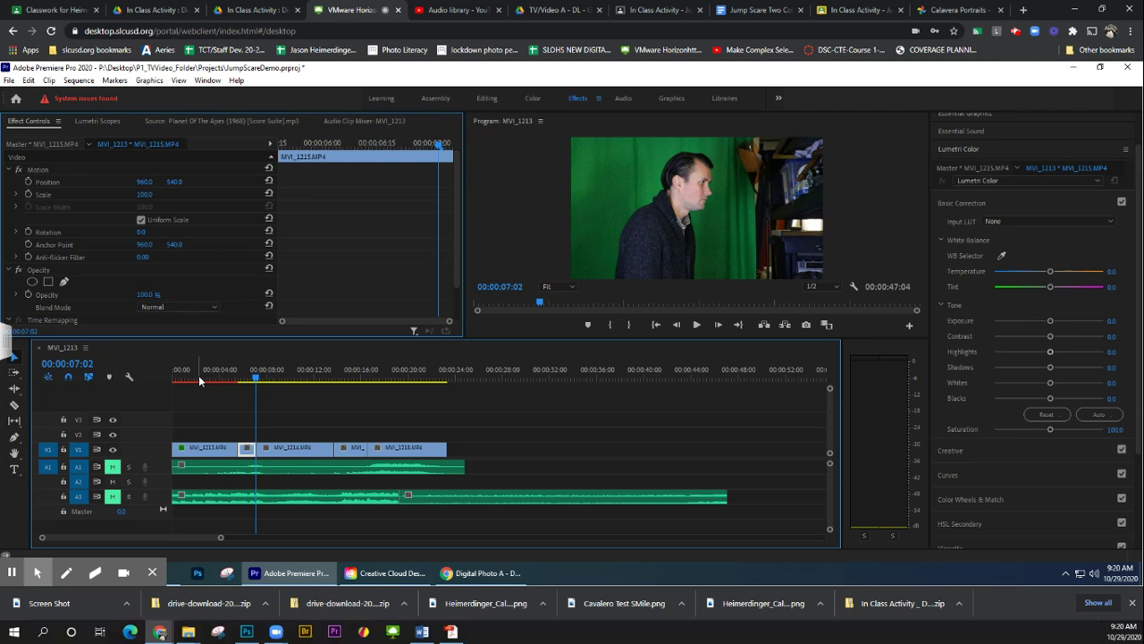
pyautogui.moveTo(202, 378); pyautogui.dragTo(181, 387)
pyautogui.press('space')
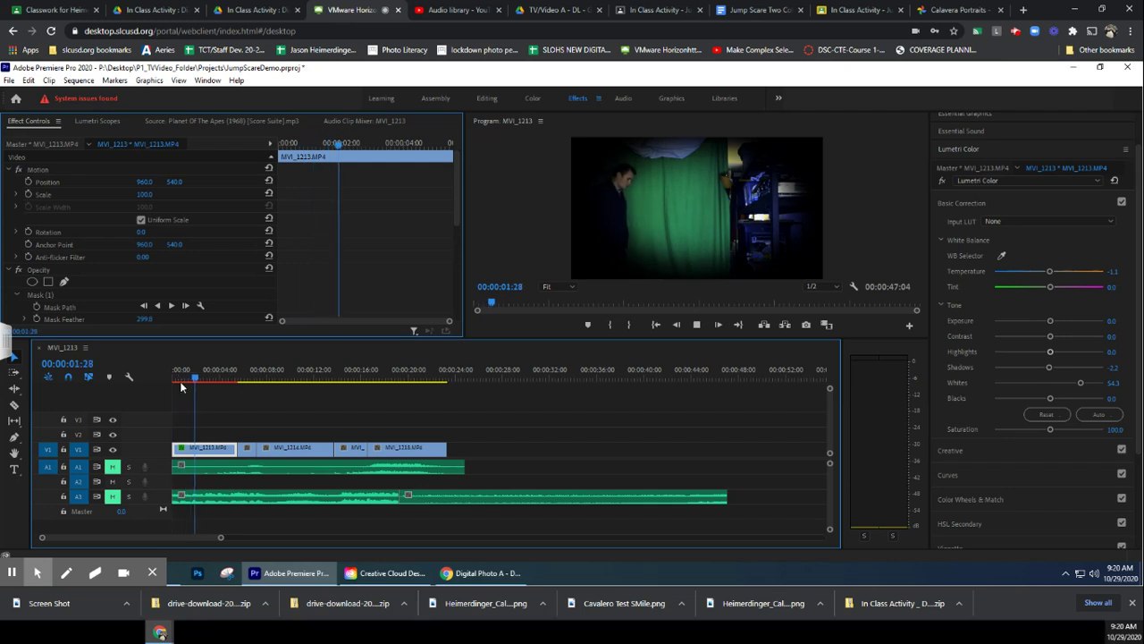
pyautogui.press('space')
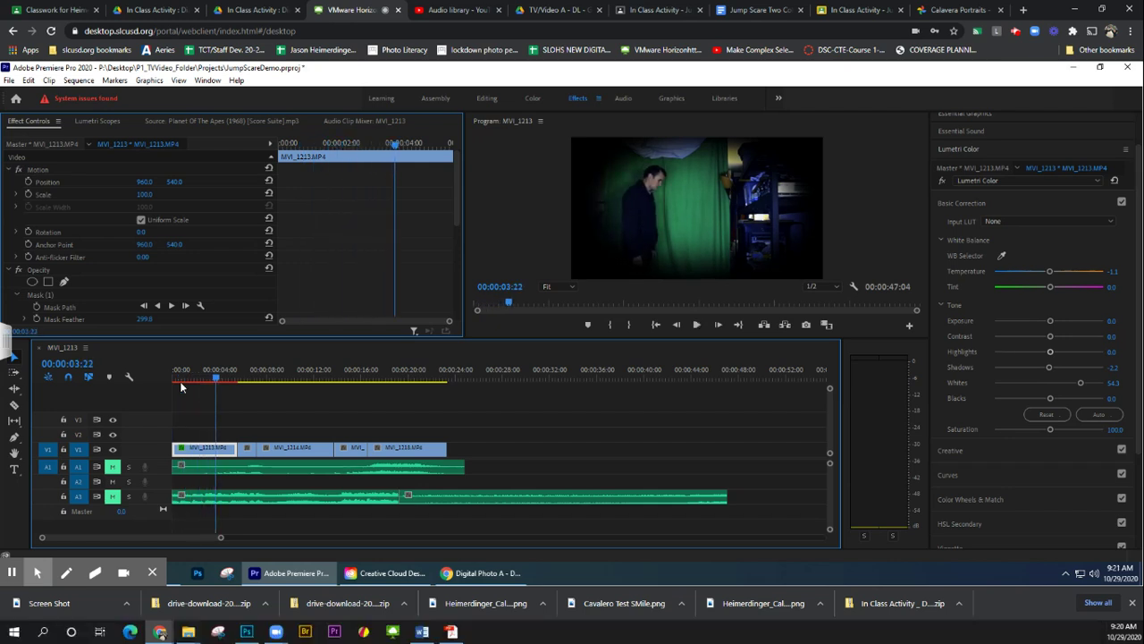
# - Copy the first clip, MVI_1213.MP4, as the source for its color grade and mask
pyautogui.click(247, 452)
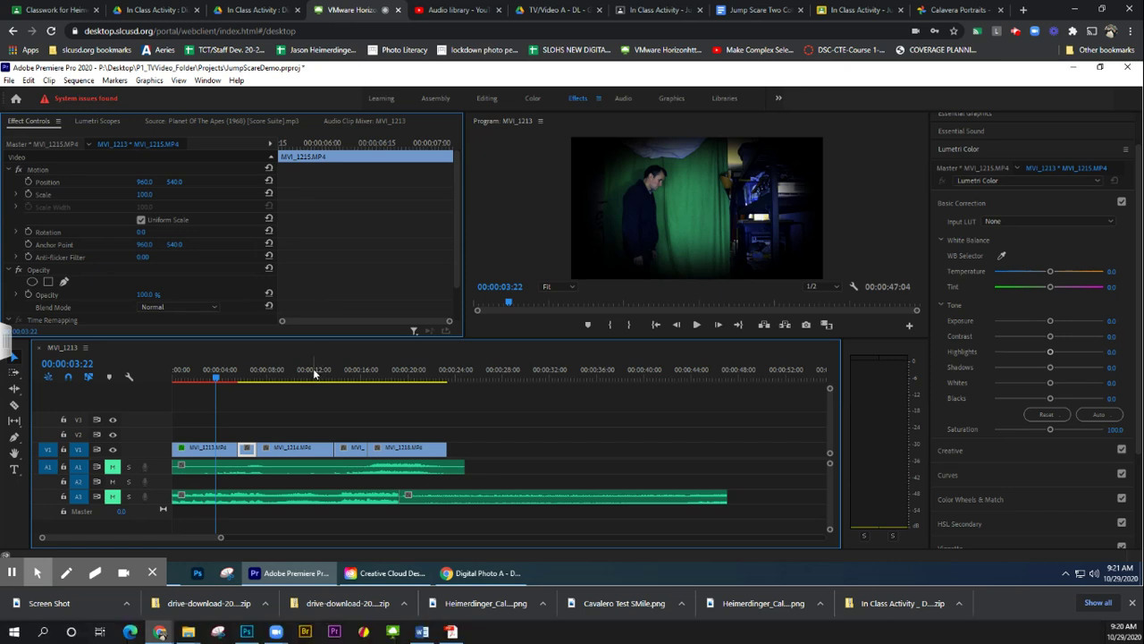
pyautogui.click(204, 451)
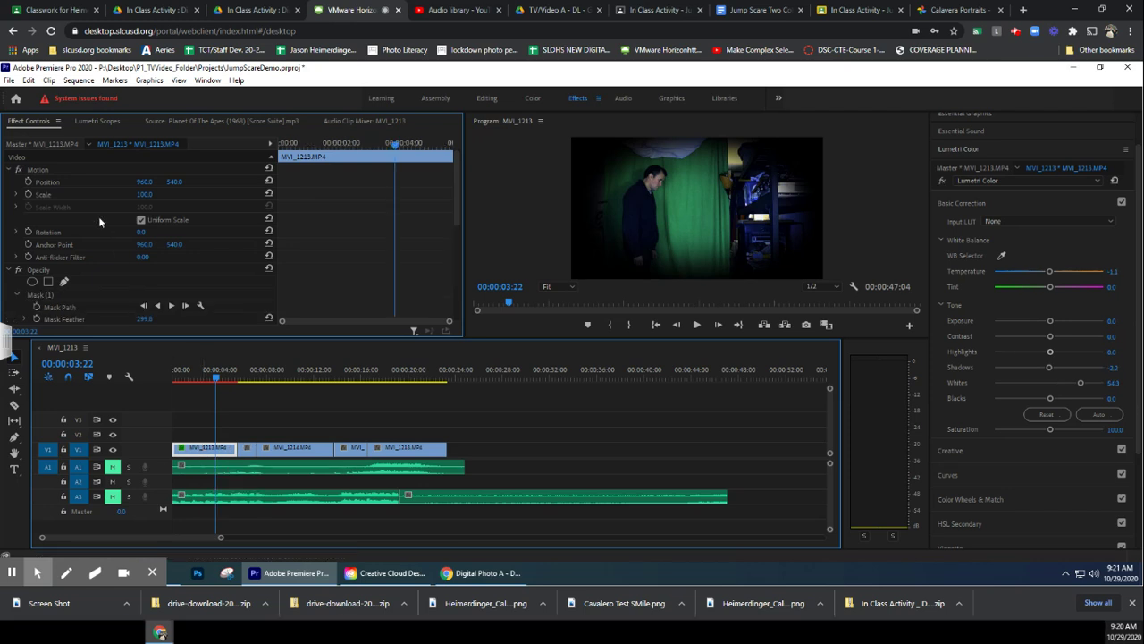
pyautogui.click(30, 80)
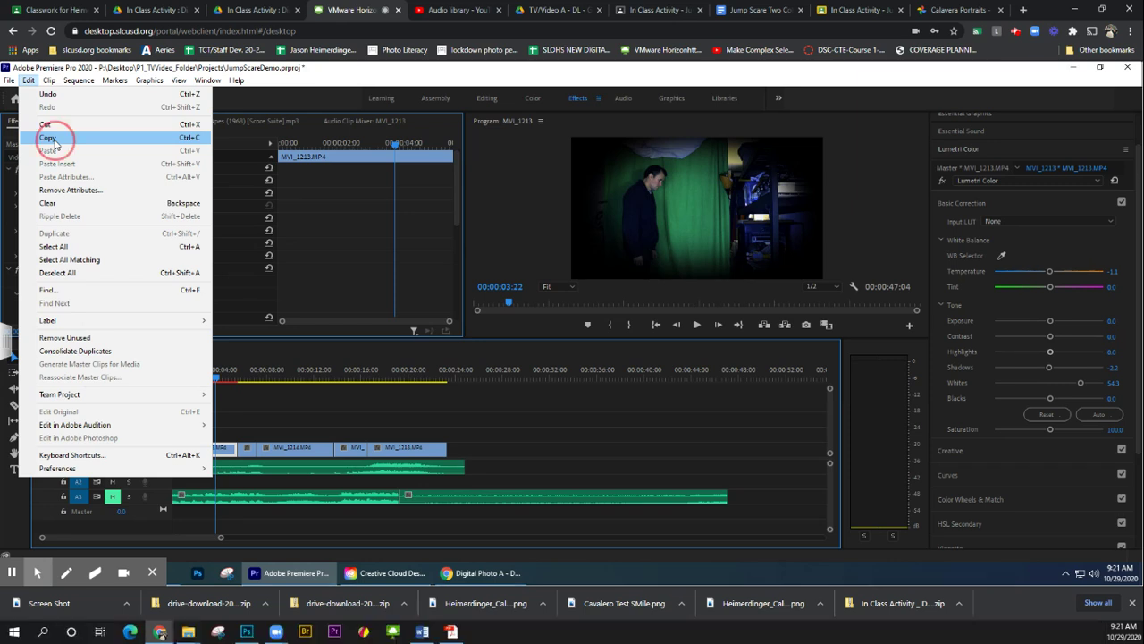
pyautogui.click(54, 138)
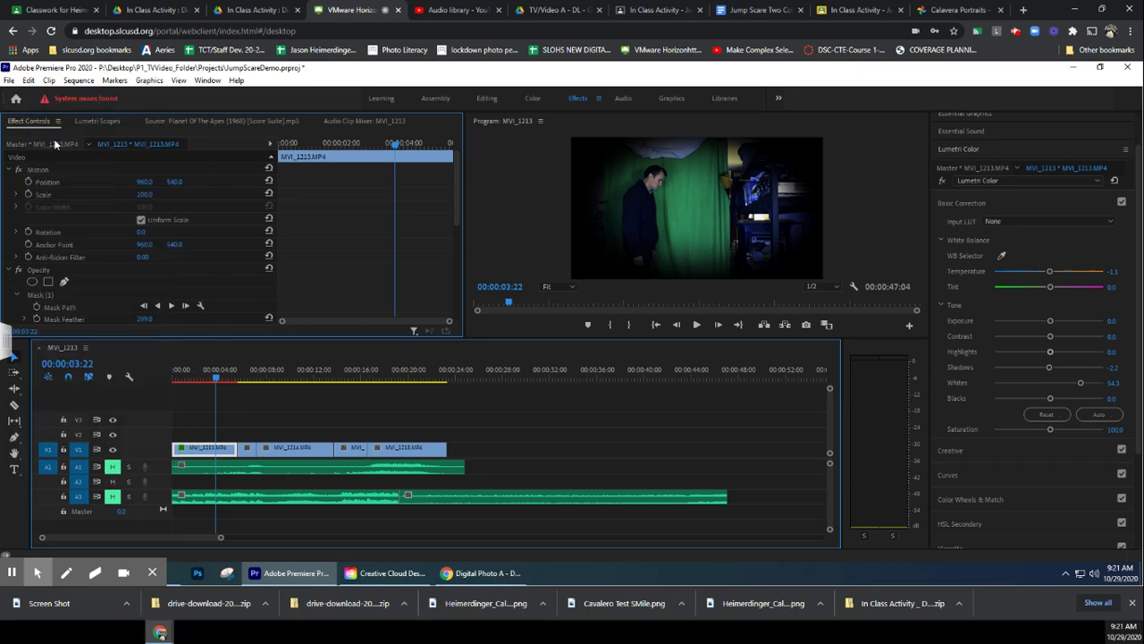
# - Paste the copied Opacity and Lumetri Color attributes onto the second clip, MVI_1215.MP4, with Motion excluded
pyautogui.click(246, 379)
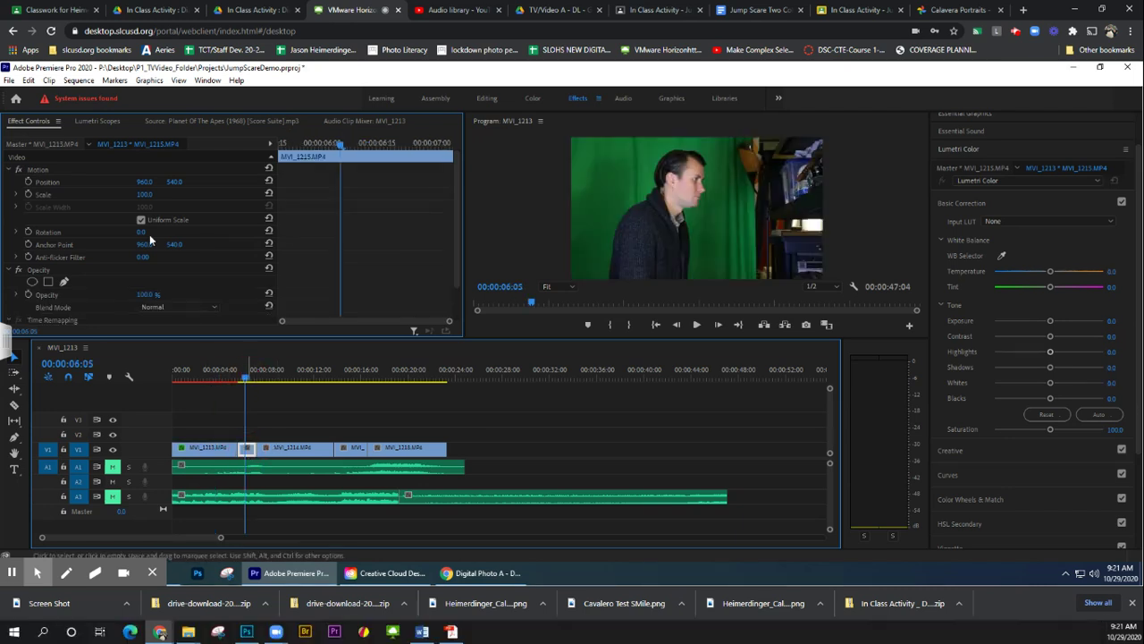
pyautogui.click(30, 80)
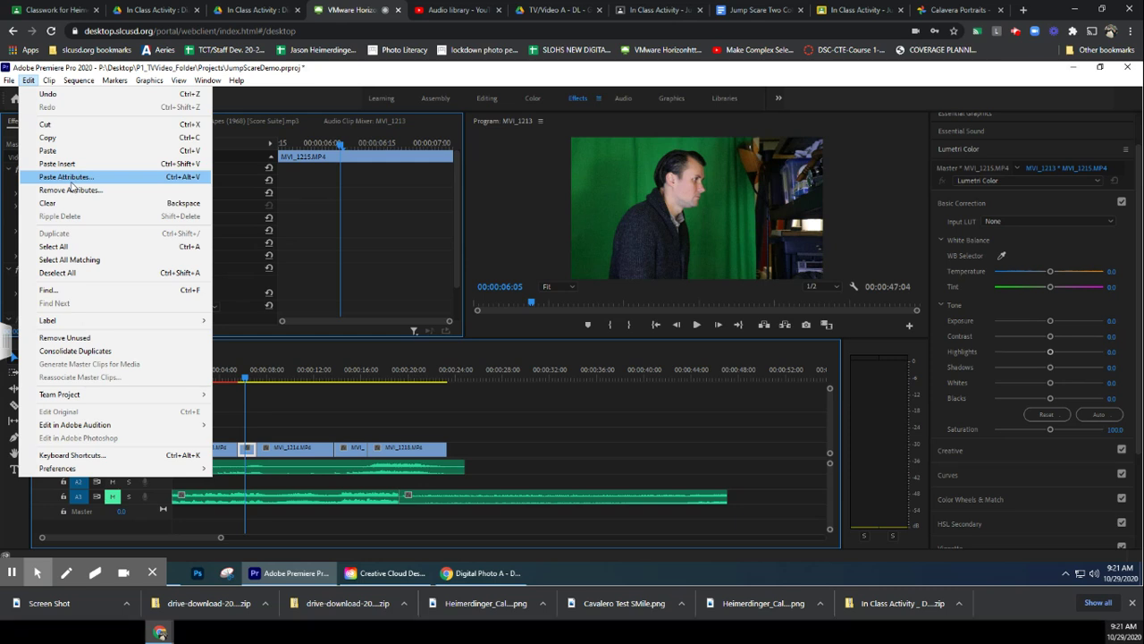
pyautogui.click(71, 180)
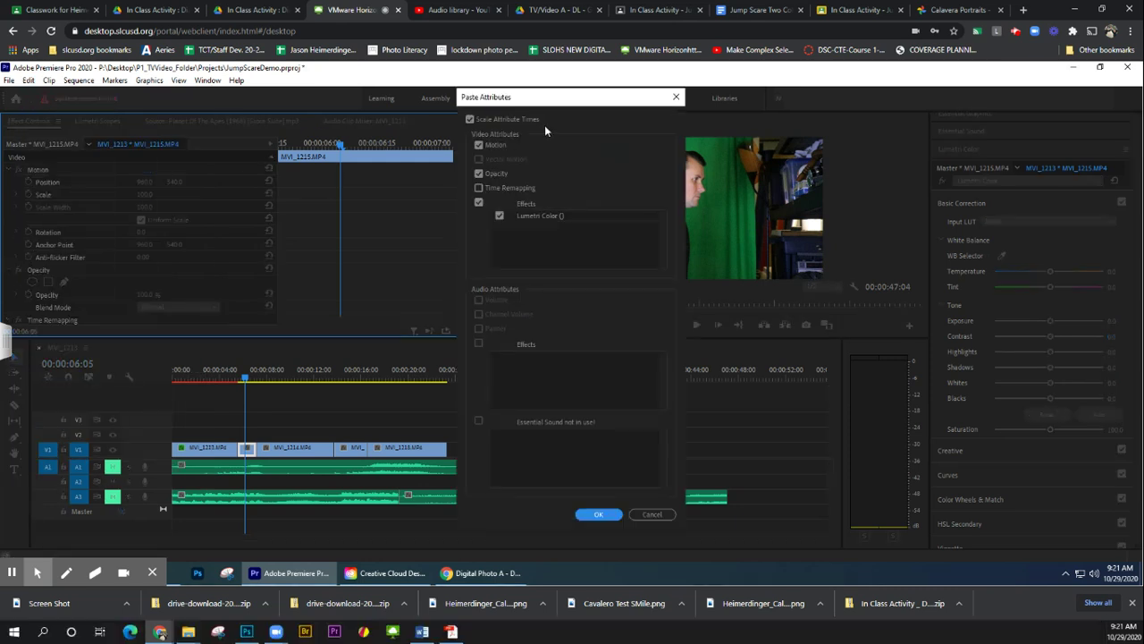
pyautogui.moveTo(561, 105); pyautogui.dragTo(362, 102)
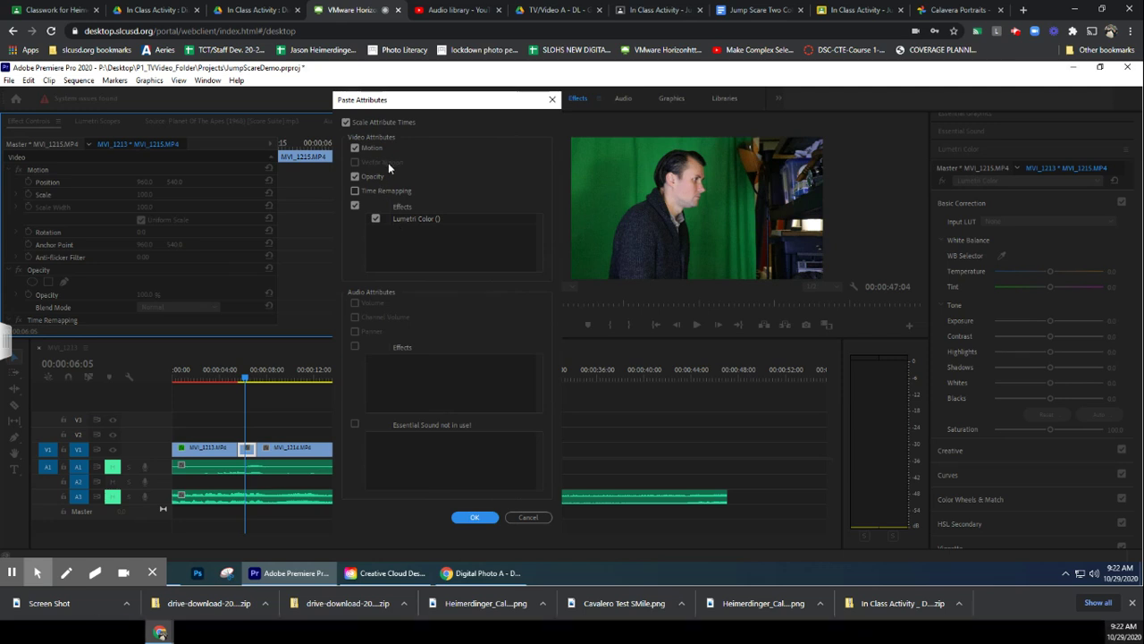
pyautogui.click(355, 148)
pyautogui.click(474, 517)
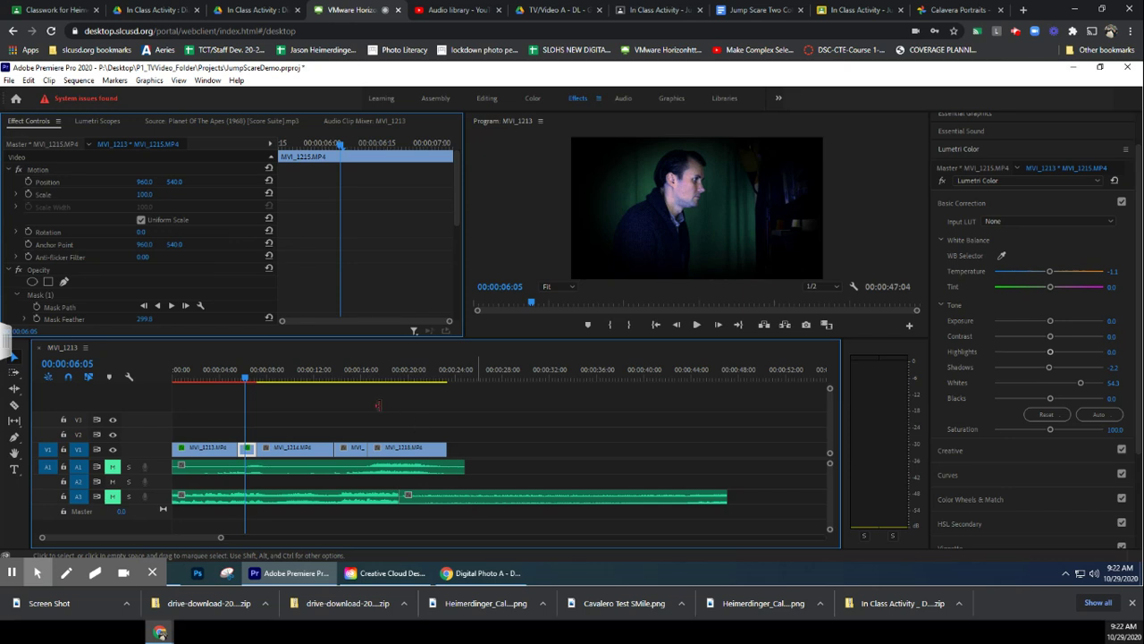
# - Play through to 00:00:08:22 and paste the copied Opacity and Lumetri Color attributes onto the third clip, MVI_1214.MP4
pyautogui.click(231, 373)
pyautogui.moveTo(228, 378); pyautogui.dragTo(225, 379)
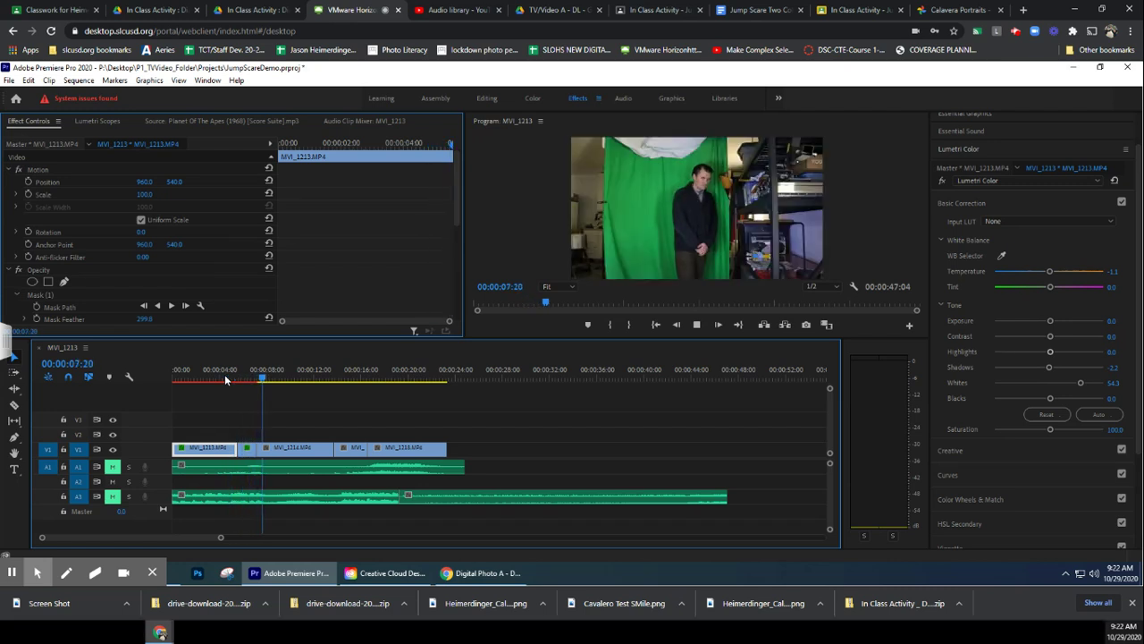
pyautogui.click(295, 447)
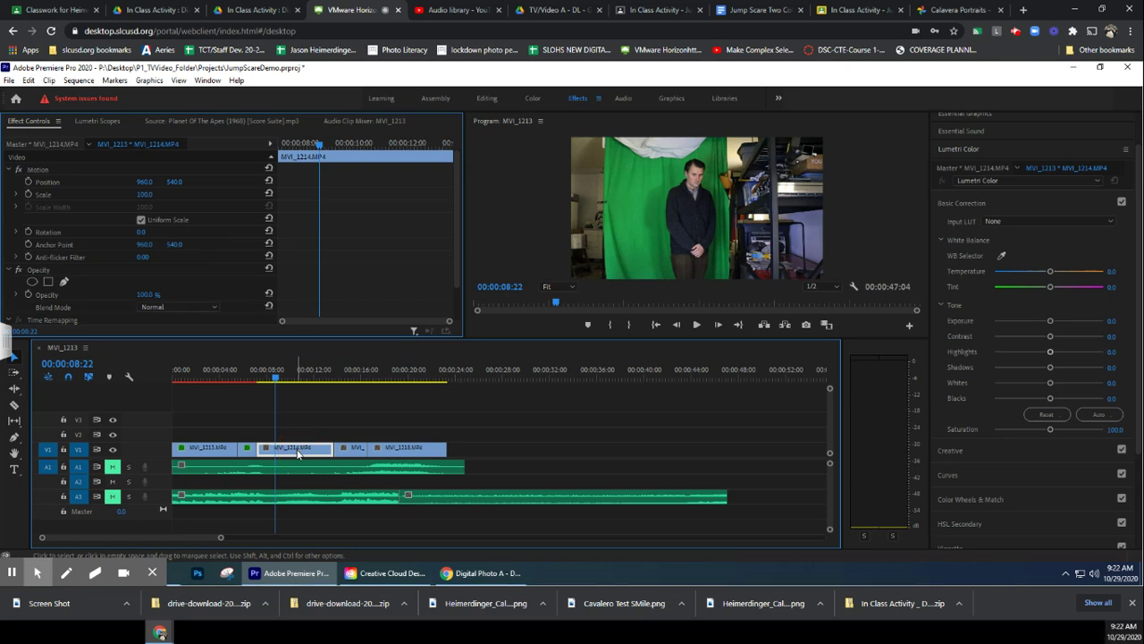
pyautogui.click(30, 80)
pyautogui.click(88, 175)
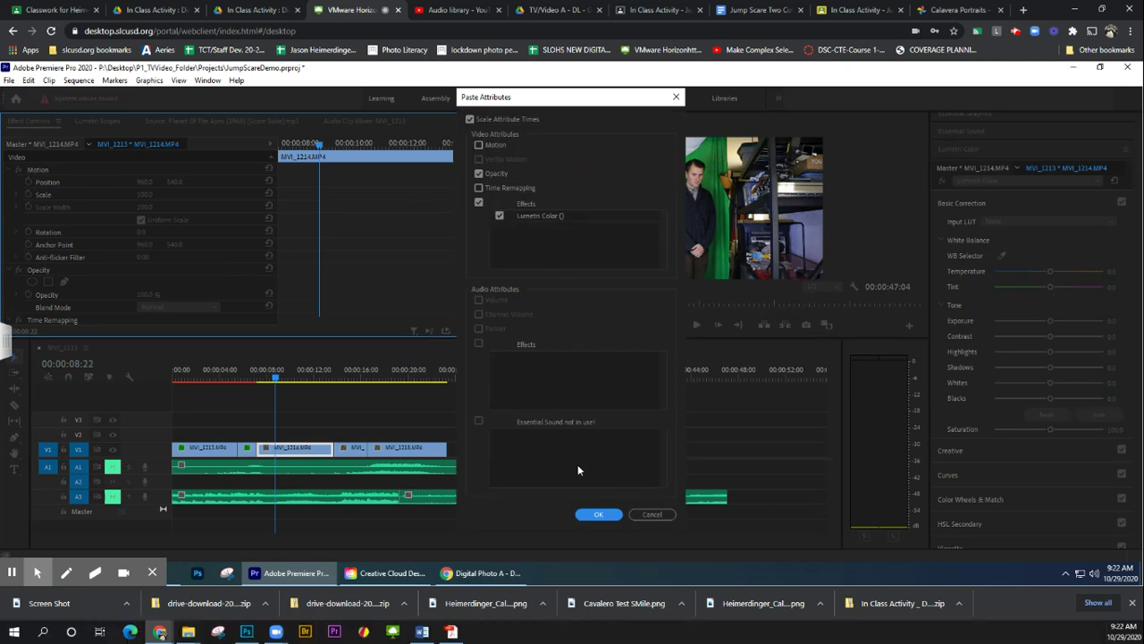
pyautogui.click(599, 515)
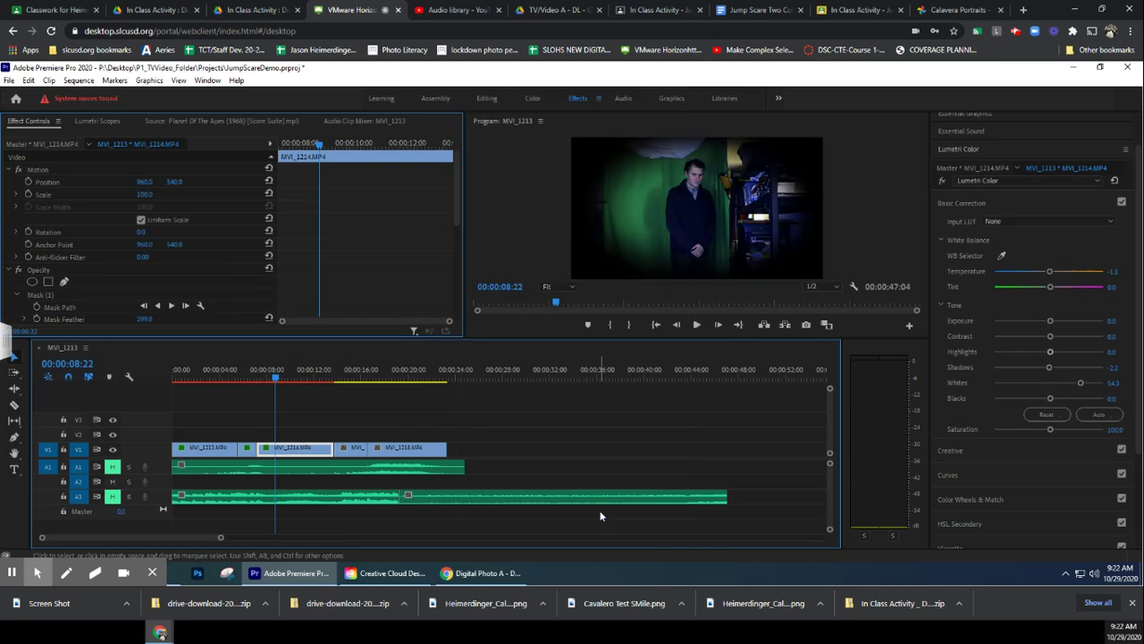
# - Paste the copied Opacity and Lumetri Color attributes onto the fourth clip, at 00:00:14:21 in the sequence
pyautogui.click(346, 383)
pyautogui.click(348, 452)
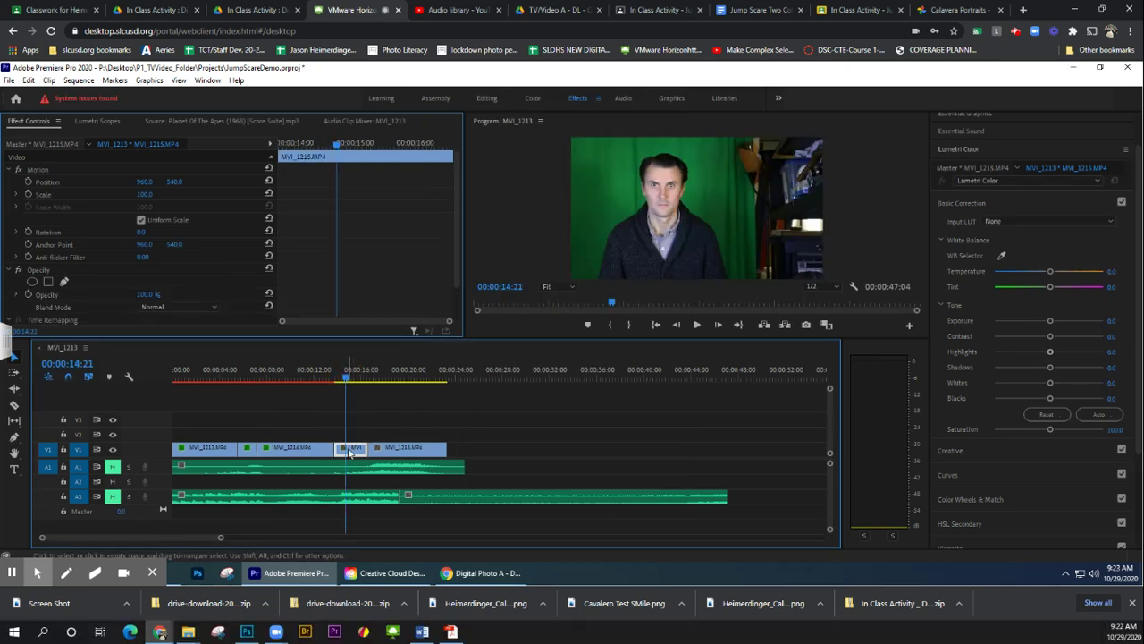
pyautogui.click(29, 80)
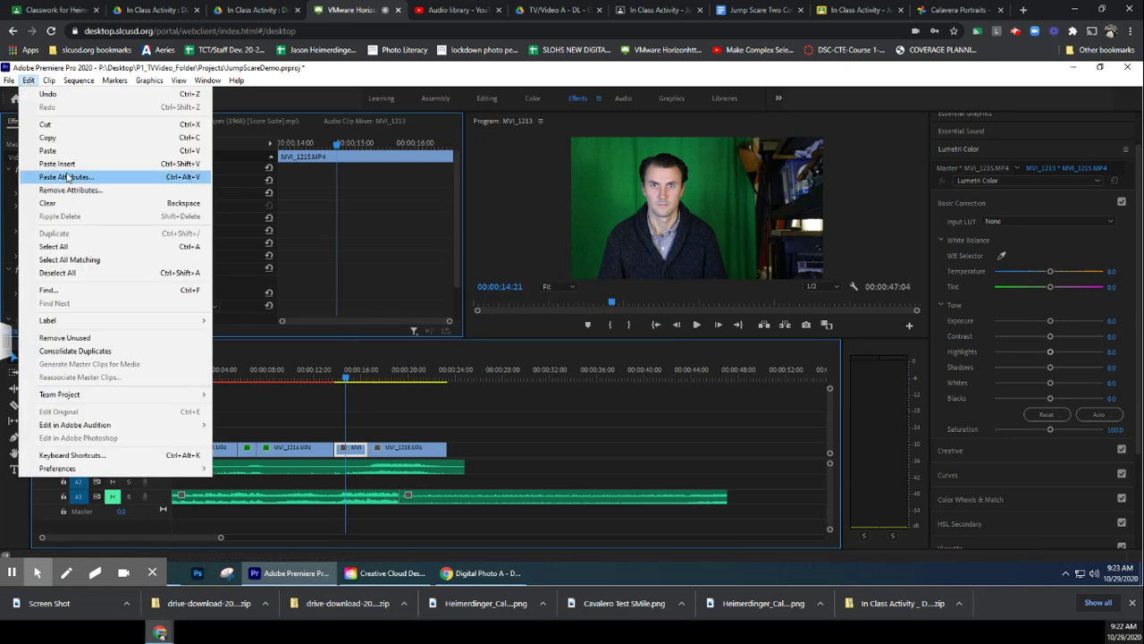
pyautogui.click(66, 176)
pyautogui.click(590, 513)
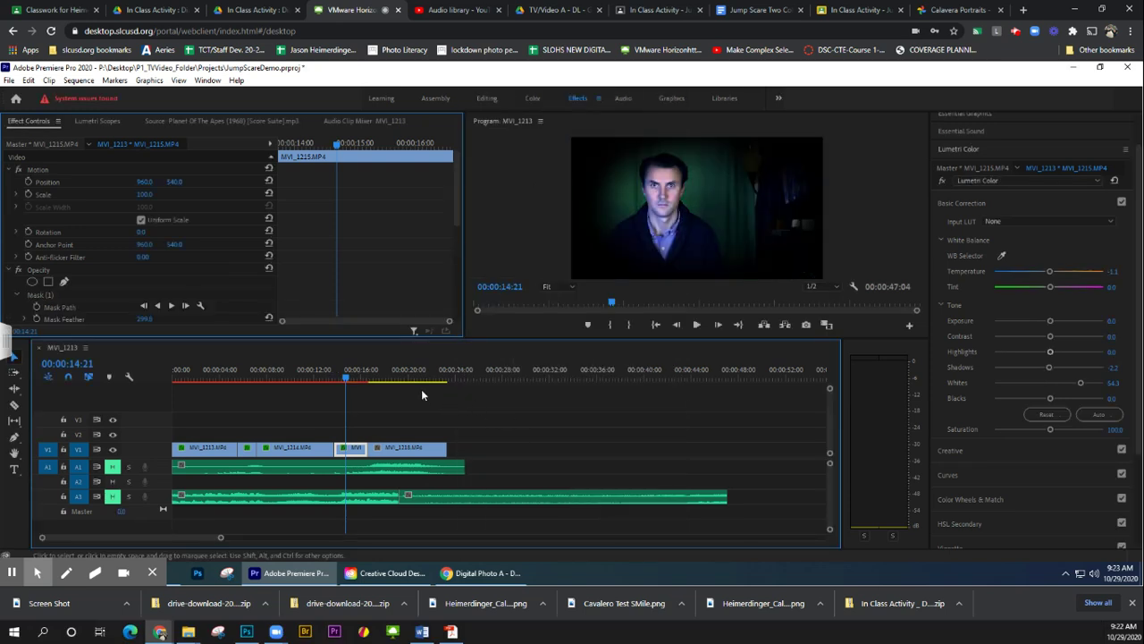
# - Play on to 00:00:17:01 and paste the copied Opacity and Lumetri Color attributes onto the last clip, MVI_1218.MP4
pyautogui.press('space')
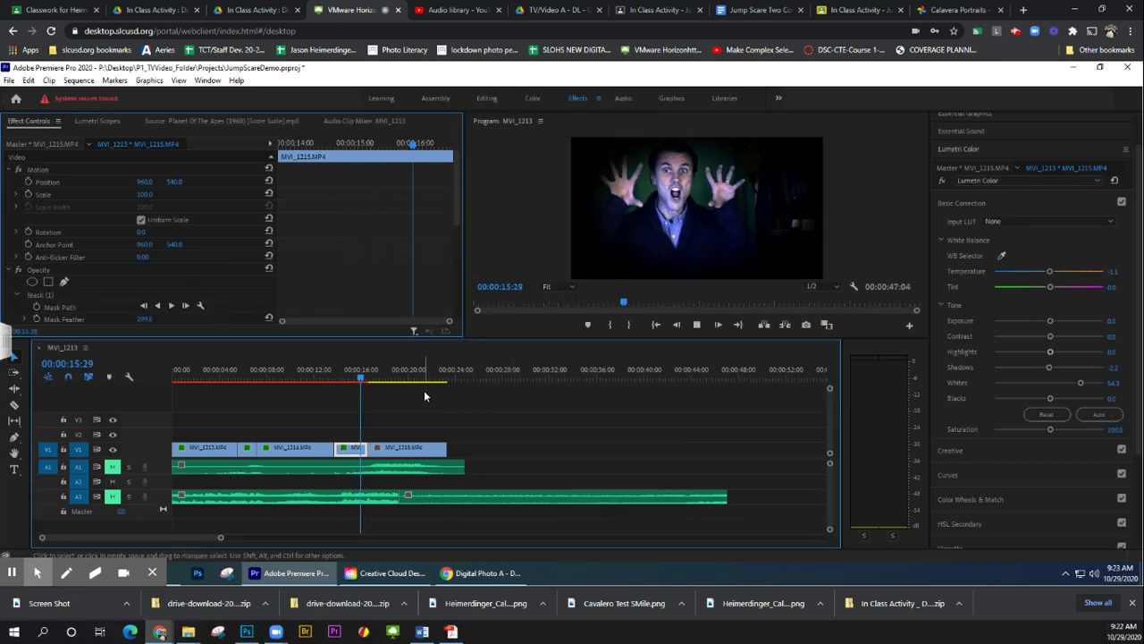
pyautogui.press('space')
pyautogui.click(409, 450)
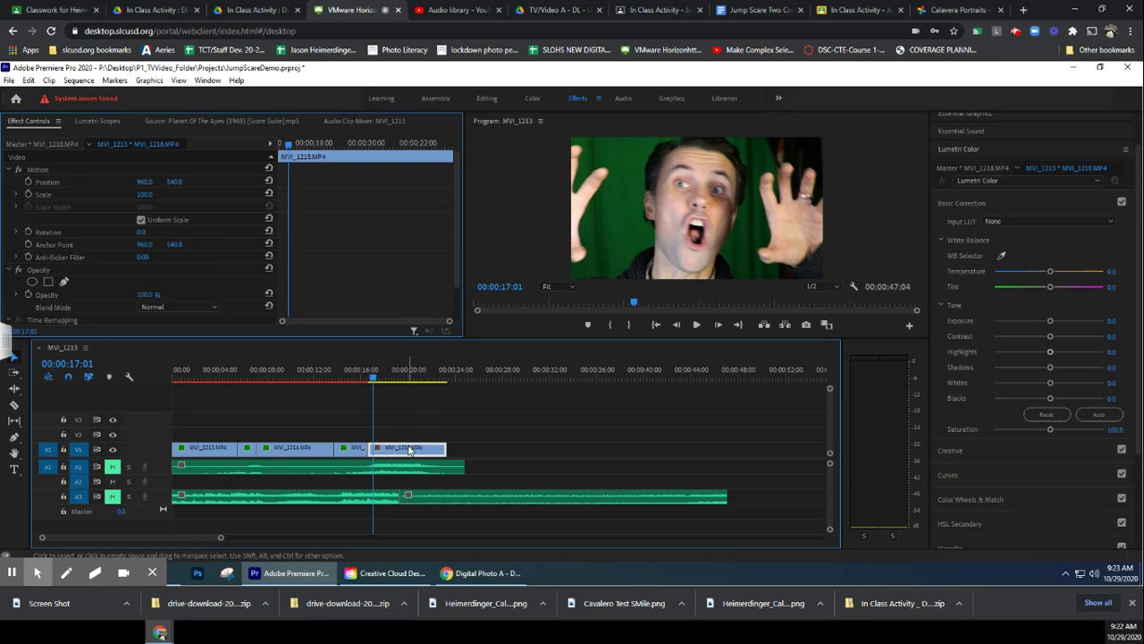
pyautogui.click(29, 81)
pyautogui.click(93, 177)
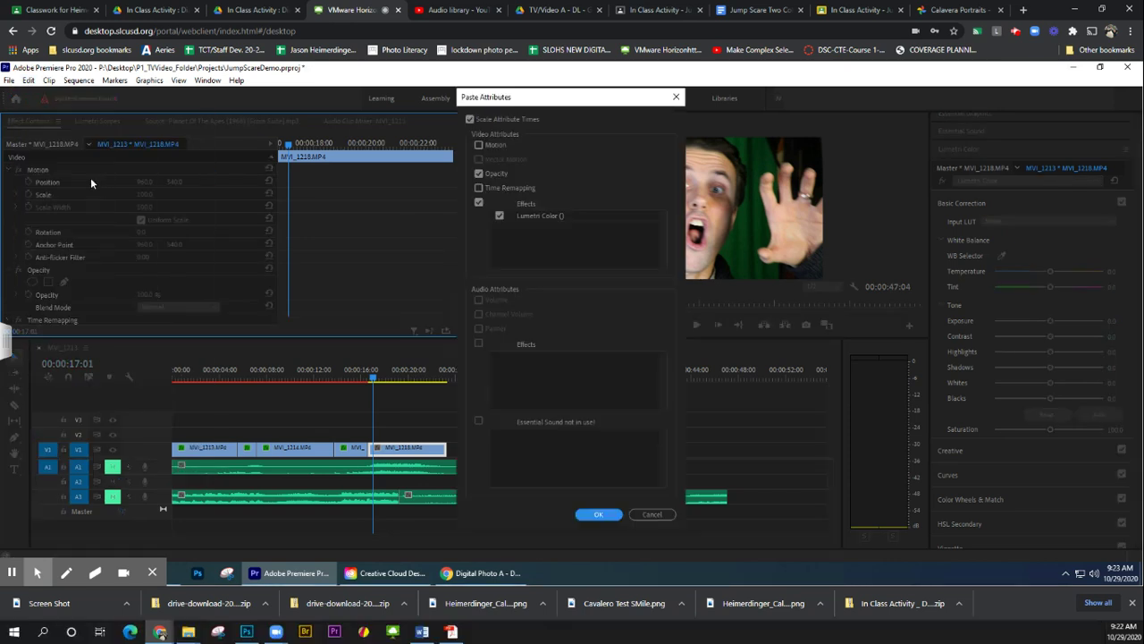
pyautogui.click(610, 514)
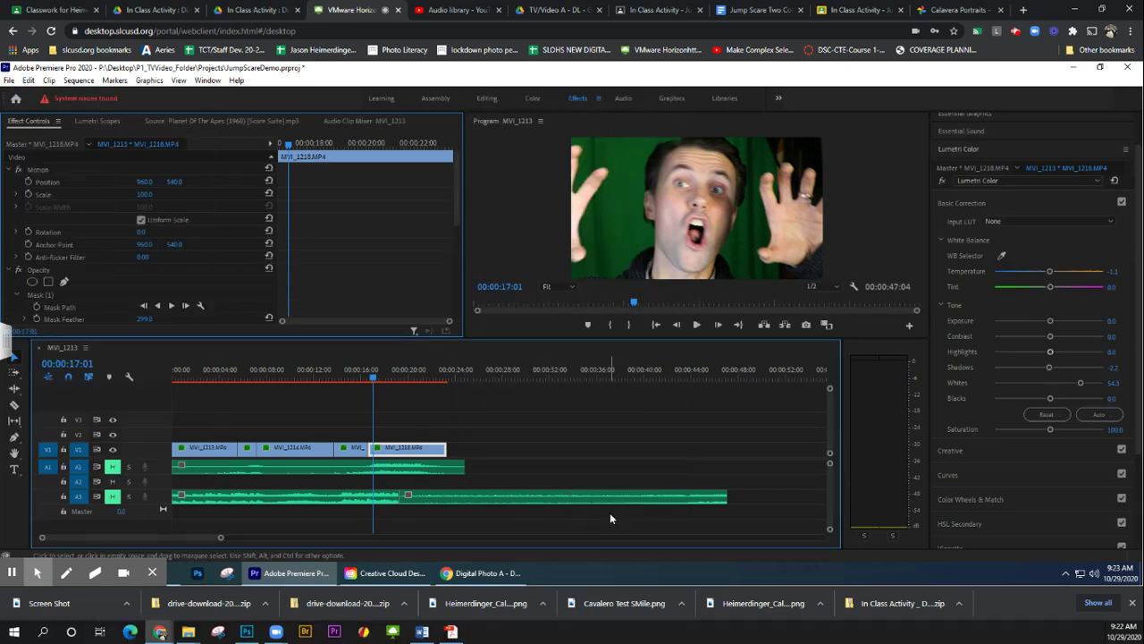
# - Play the last clip to 00:00:18:12 and select its Opacity mask, Mask (1), to show the outline and mask settings
pyautogui.press('space')
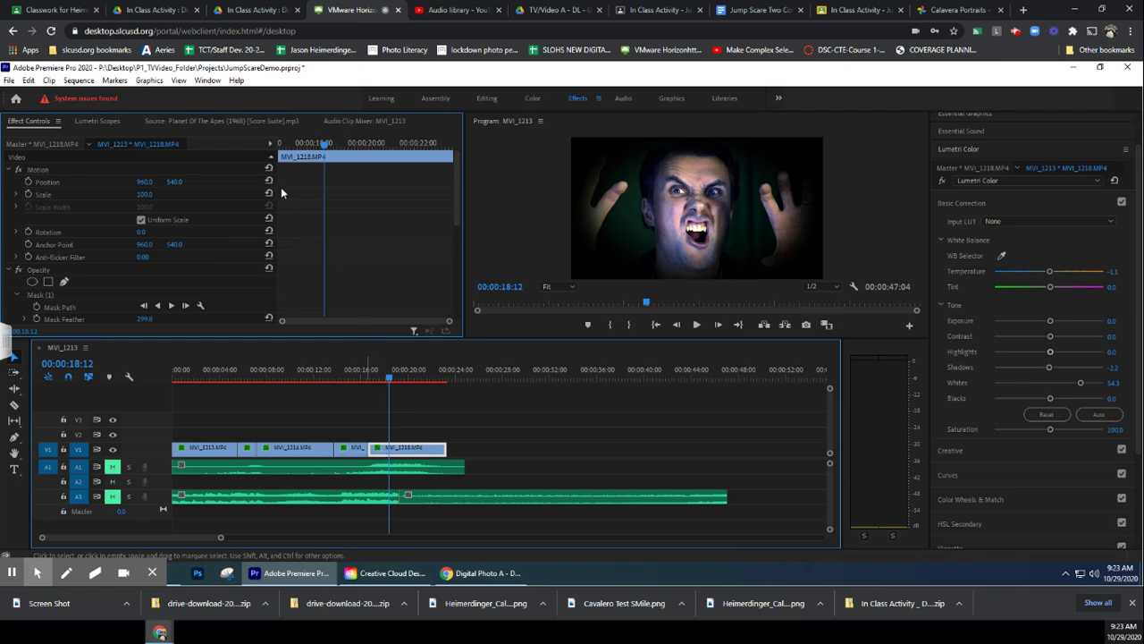
pyautogui.click(50, 273)
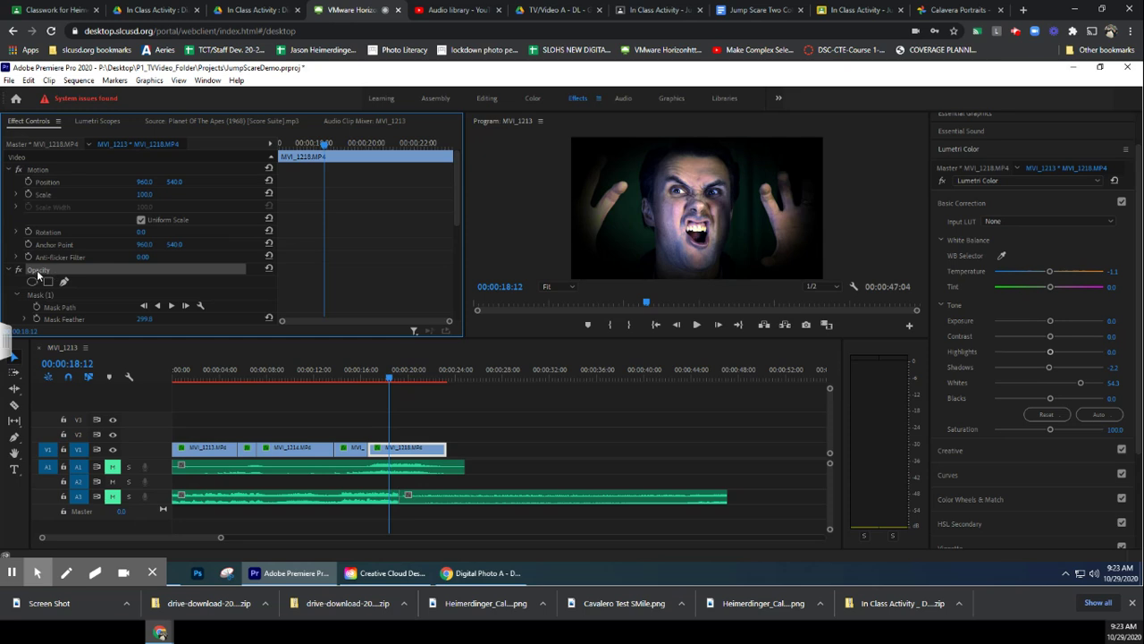
pyautogui.click(63, 294)
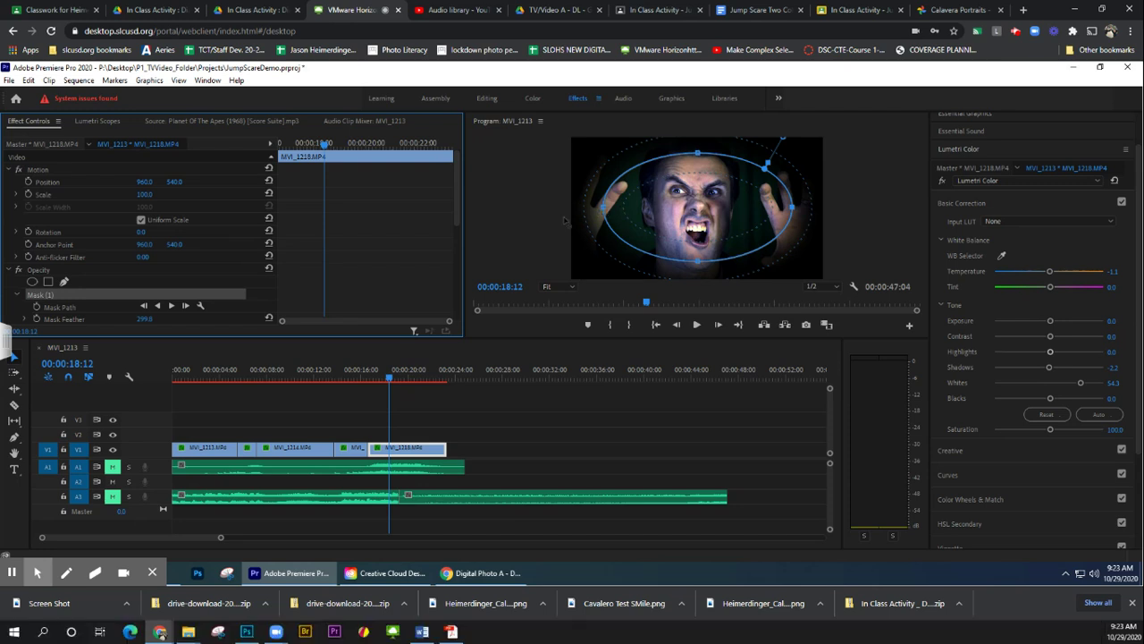
pyautogui.moveTo(456, 219); pyautogui.dragTo(460, 254)
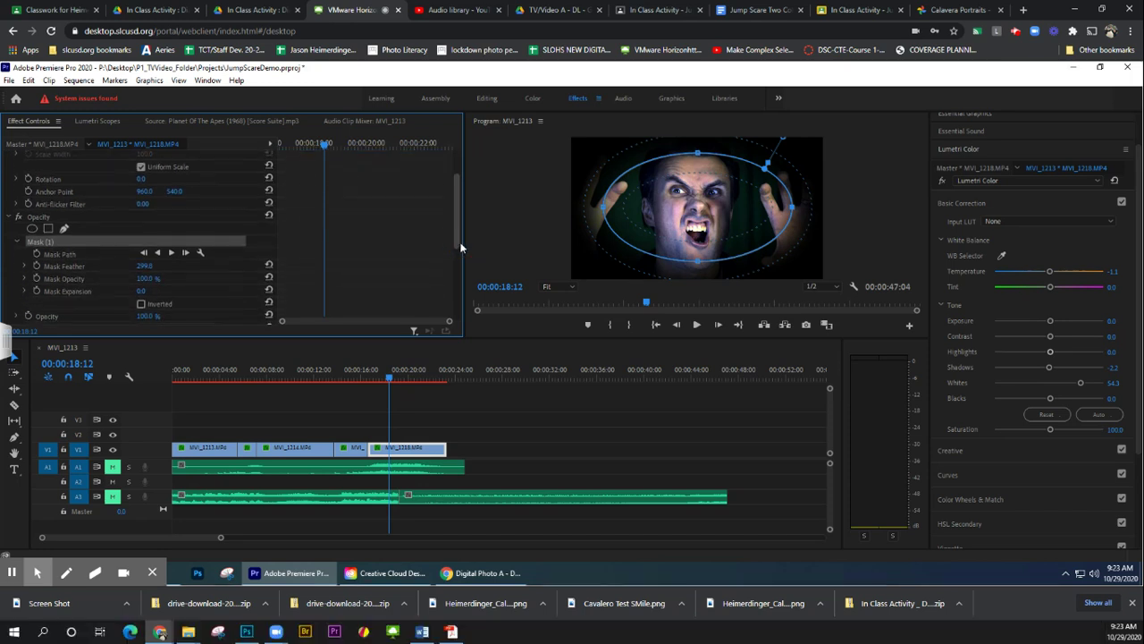
pyautogui.click(604, 207)
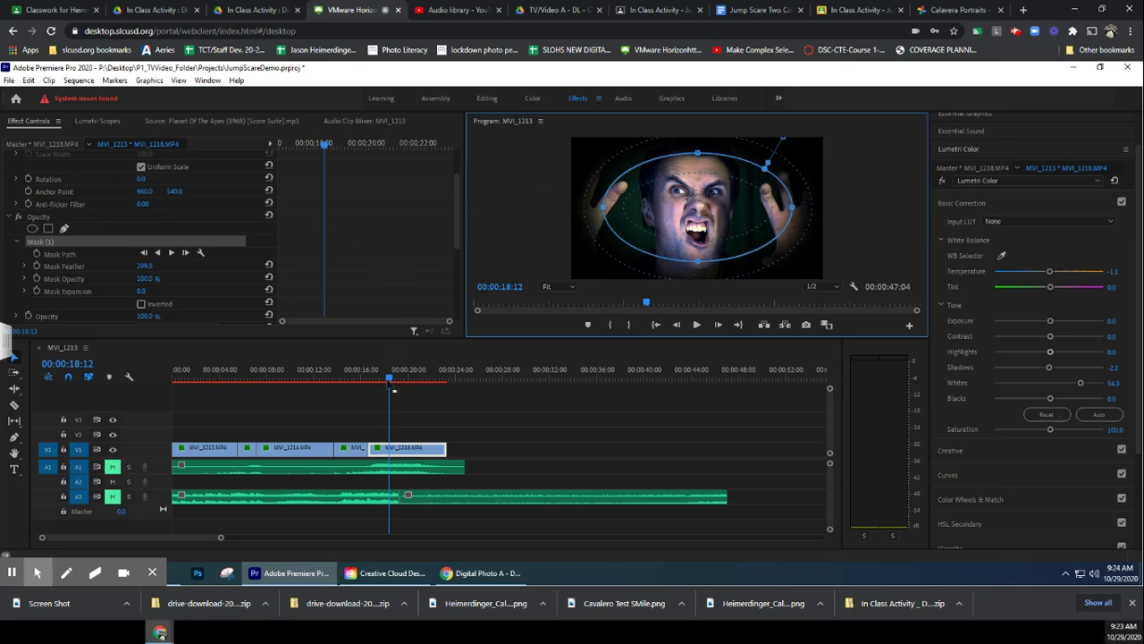
# - At 00:00:16:19, the start of the last clip, enable Mask Expansion keyframing on Mask (1) with a value of 0
pyautogui.moveTo(389, 378); pyautogui.dragTo(368, 382)
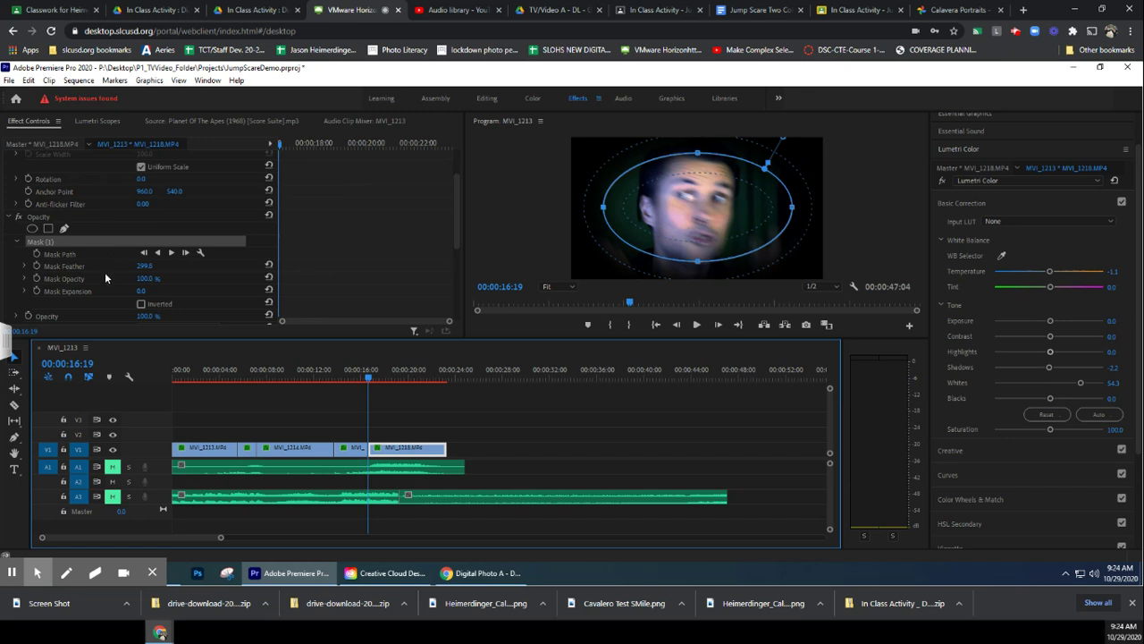
pyautogui.click(109, 295)
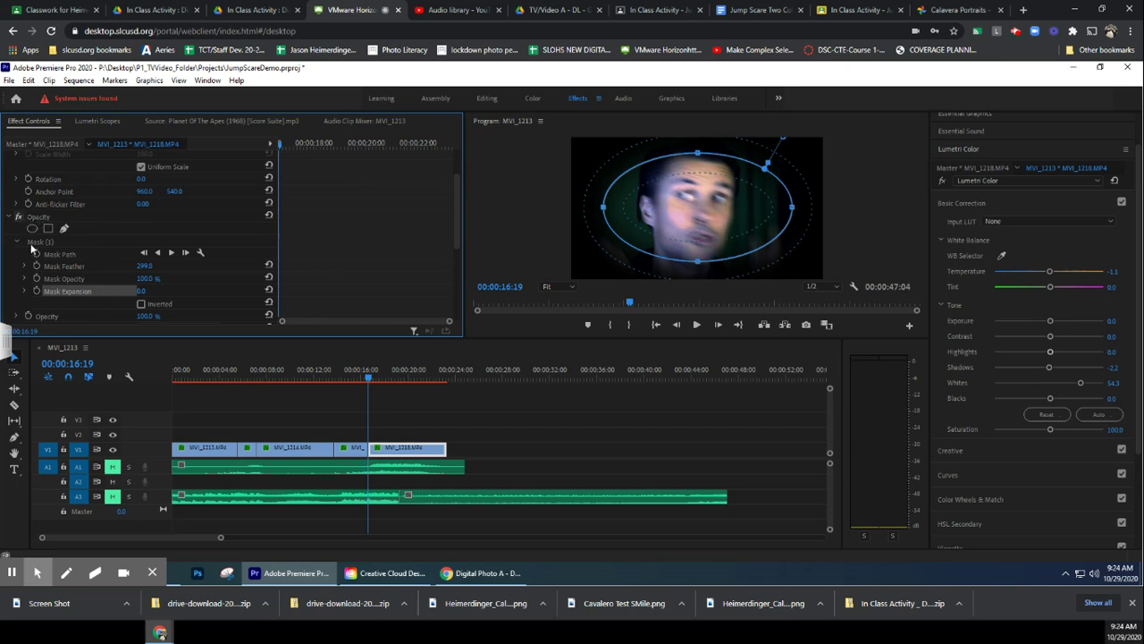
pyautogui.click(36, 292)
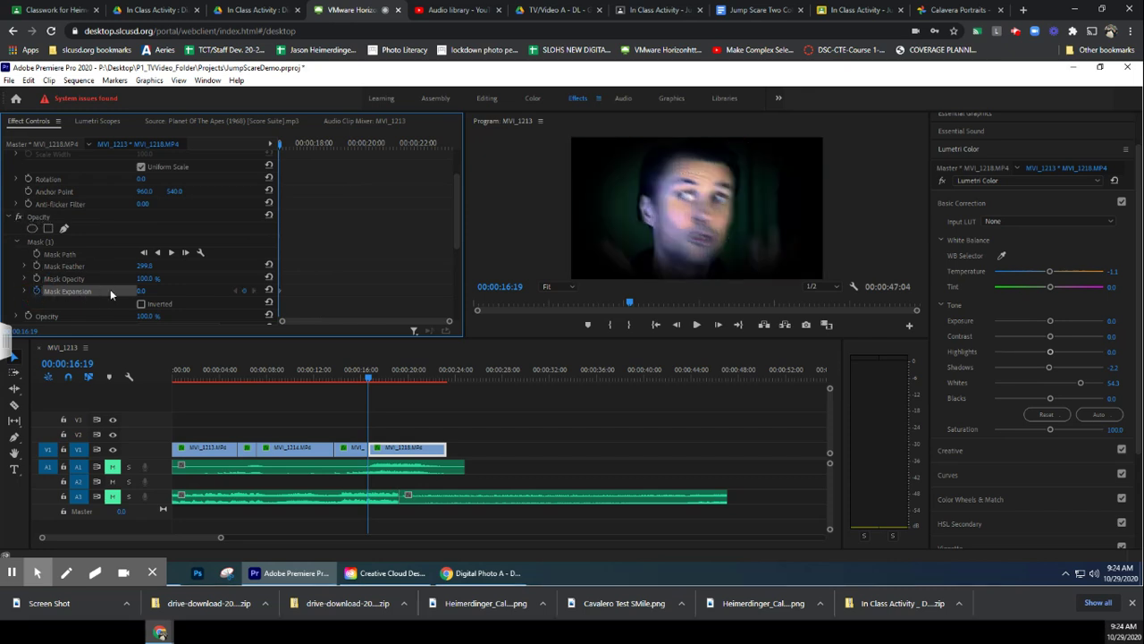
pyautogui.moveTo(136, 294)
pyautogui.mouseDown()
pyautogui.moveTo(174, 295)
pyautogui.moveTo(154, 300)
pyautogui.mouseUp()
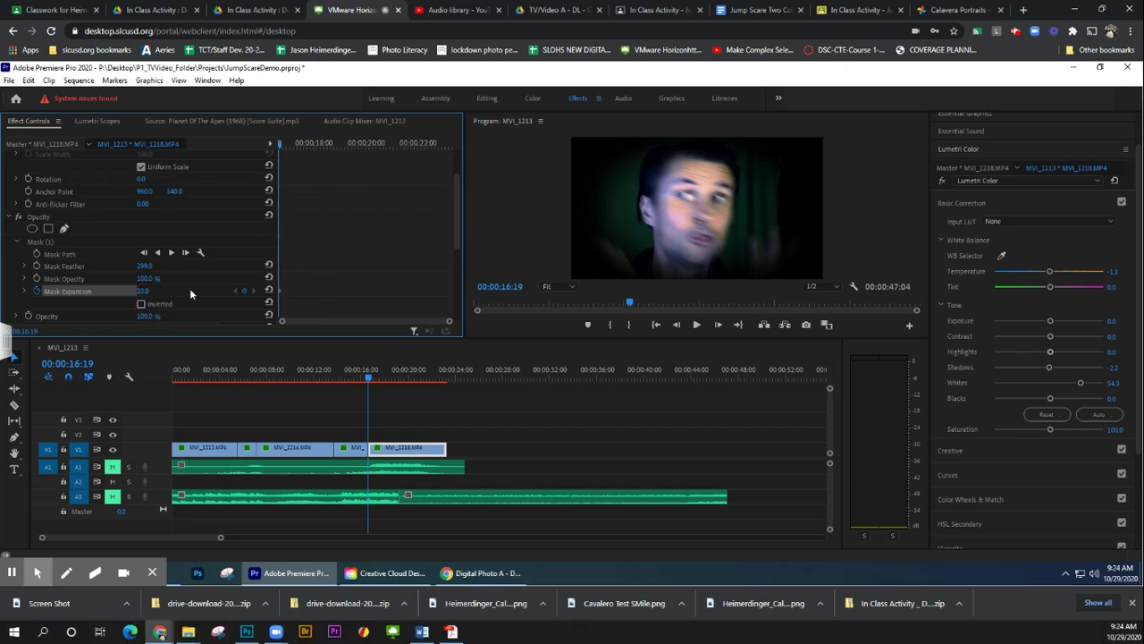
pyautogui.hotkey('ctrl', 'z')
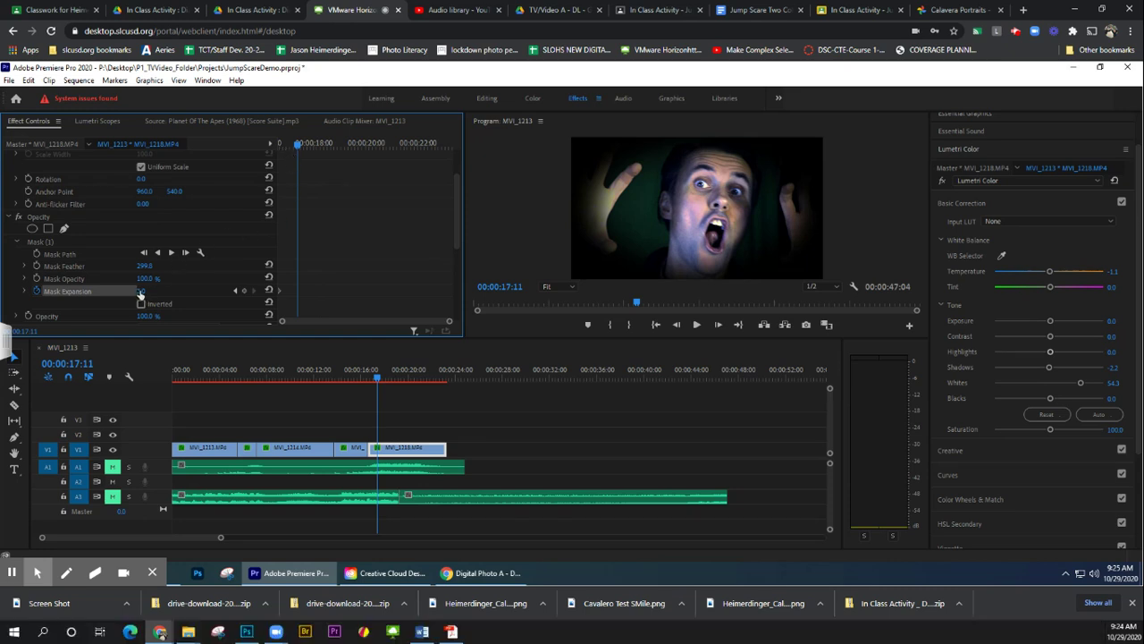
# - At 00:00:17:11, raise Mask Expansion to about 300 to add a second keyframe, and check both keyframes
pyautogui.moveTo(140, 293); pyautogui.dragTo(323, 296)
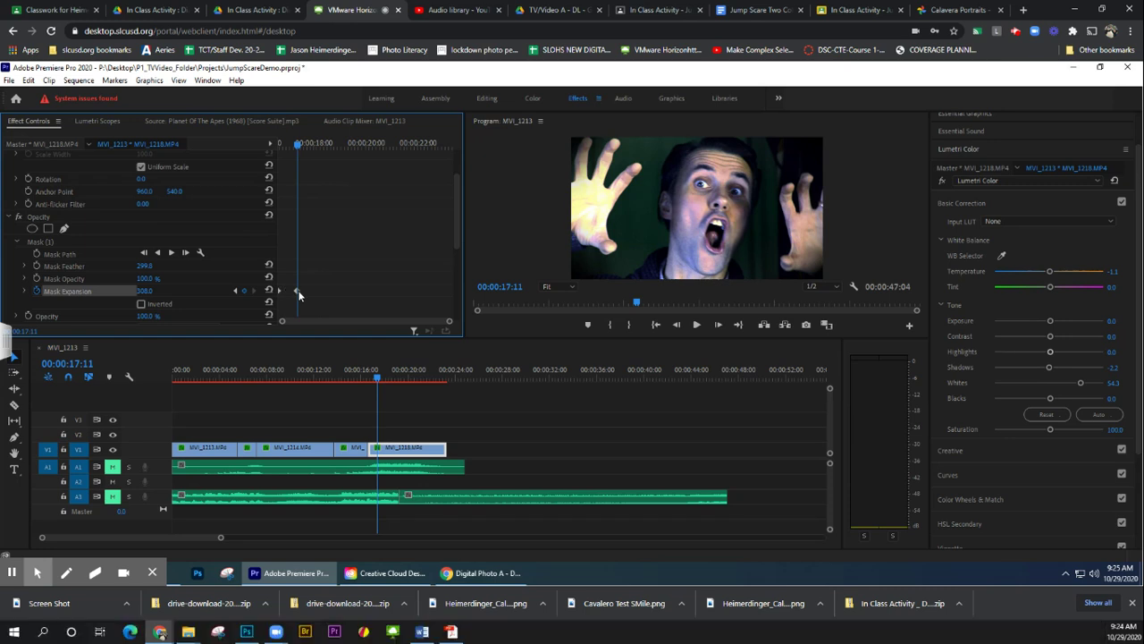
pyautogui.click(236, 292)
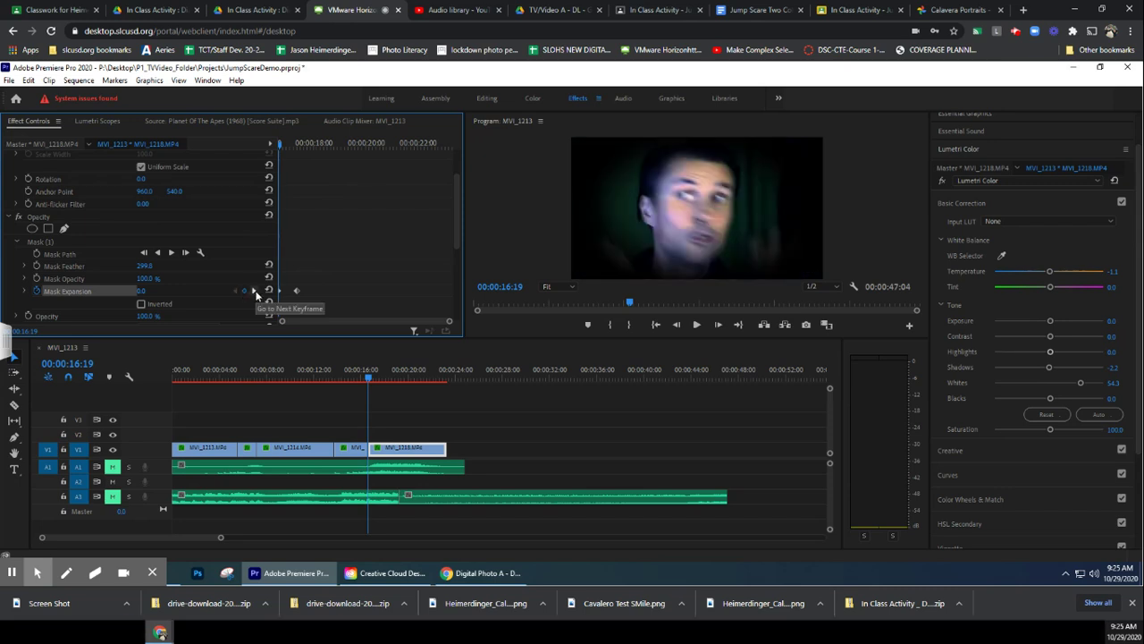
pyautogui.click(256, 292)
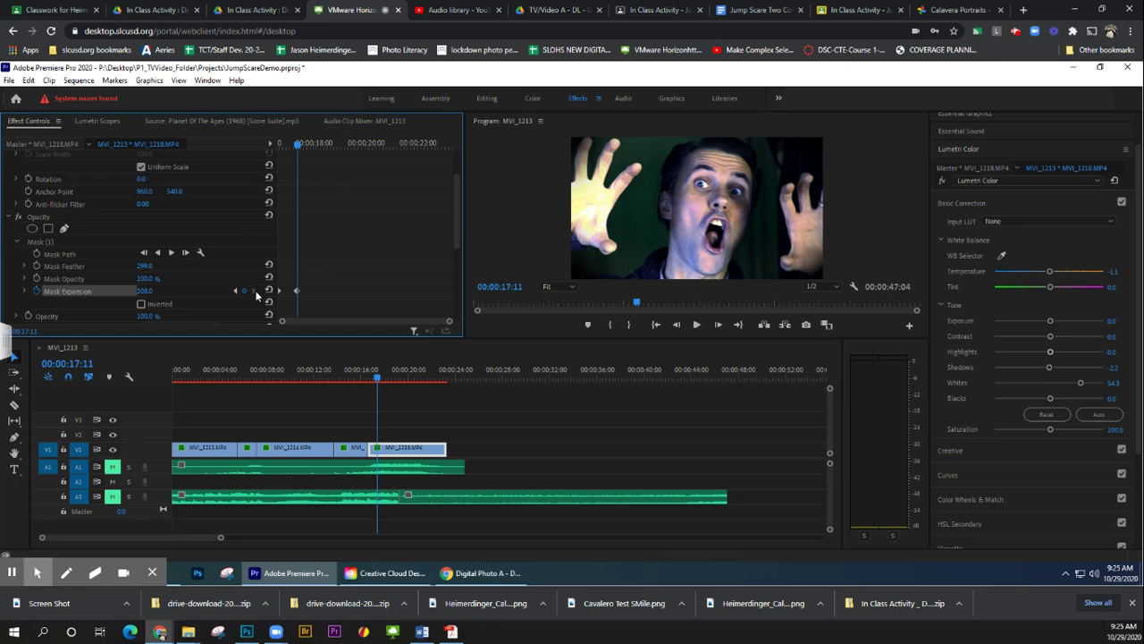
# - Play back the expanding mask from just before the last clip, and review the graded sequence from within the first clip
pyautogui.click(359, 374)
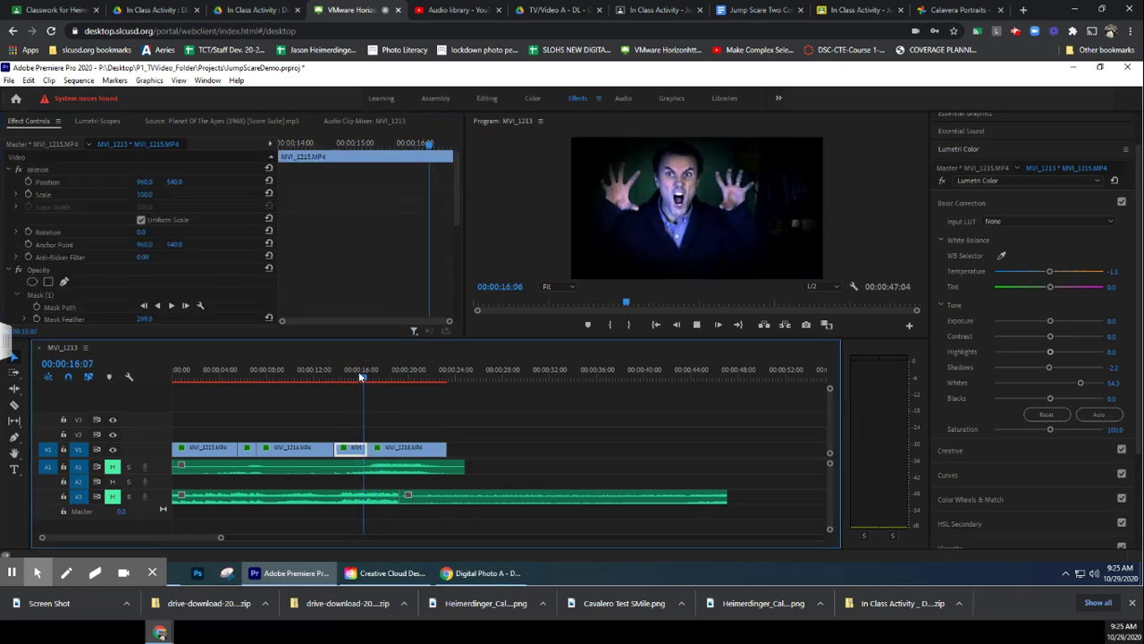
pyautogui.press('space')
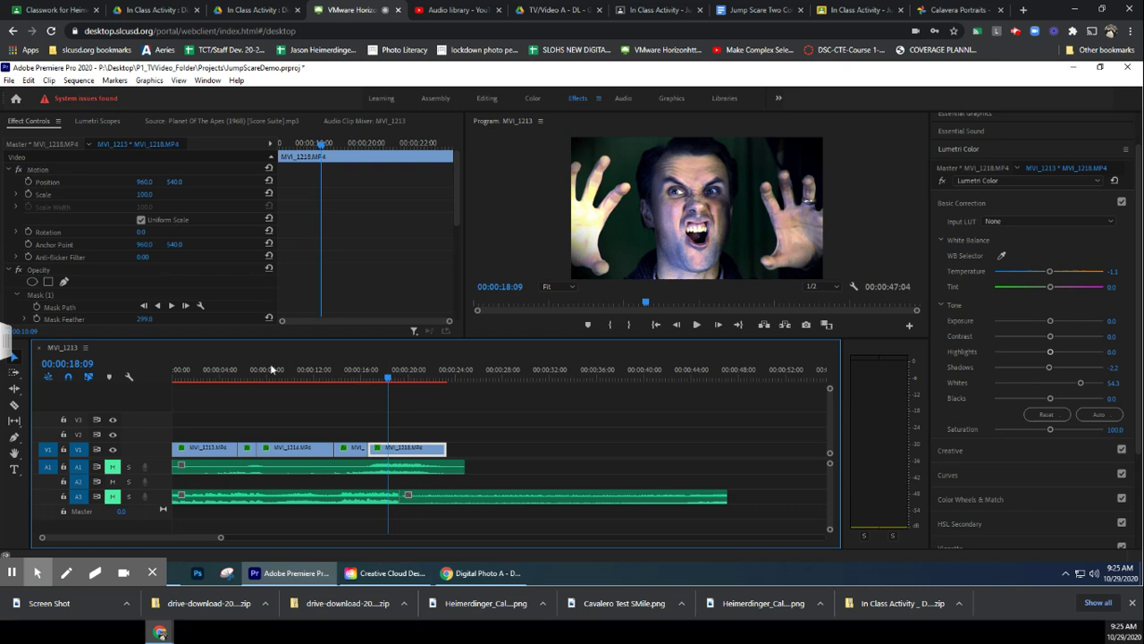
pyautogui.click(207, 376)
pyautogui.press('space')
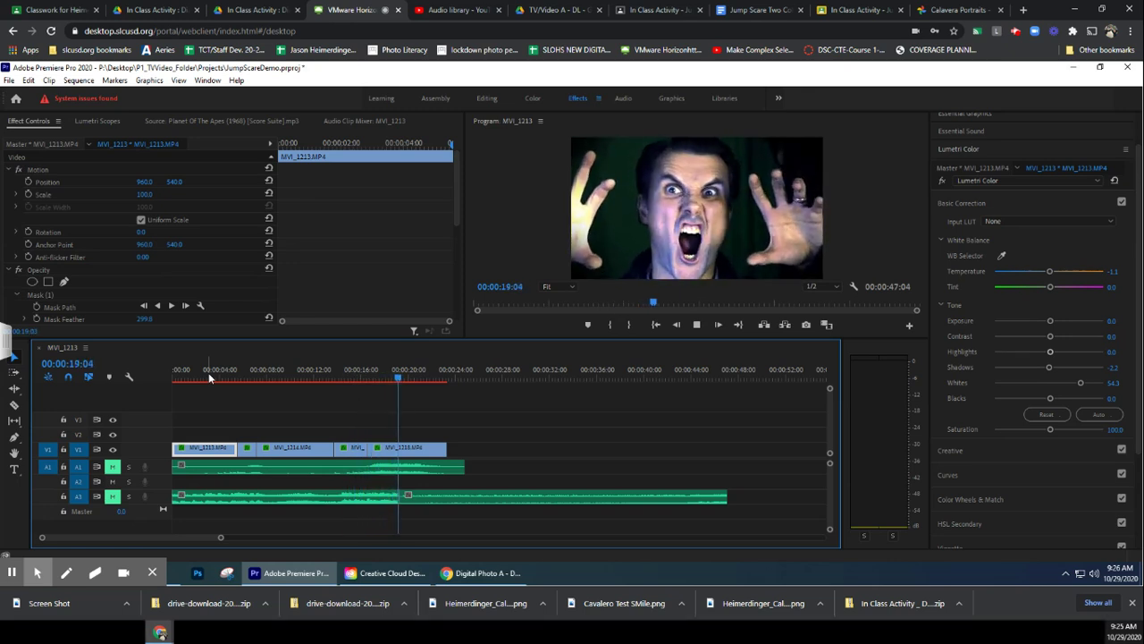
pyautogui.press('space')
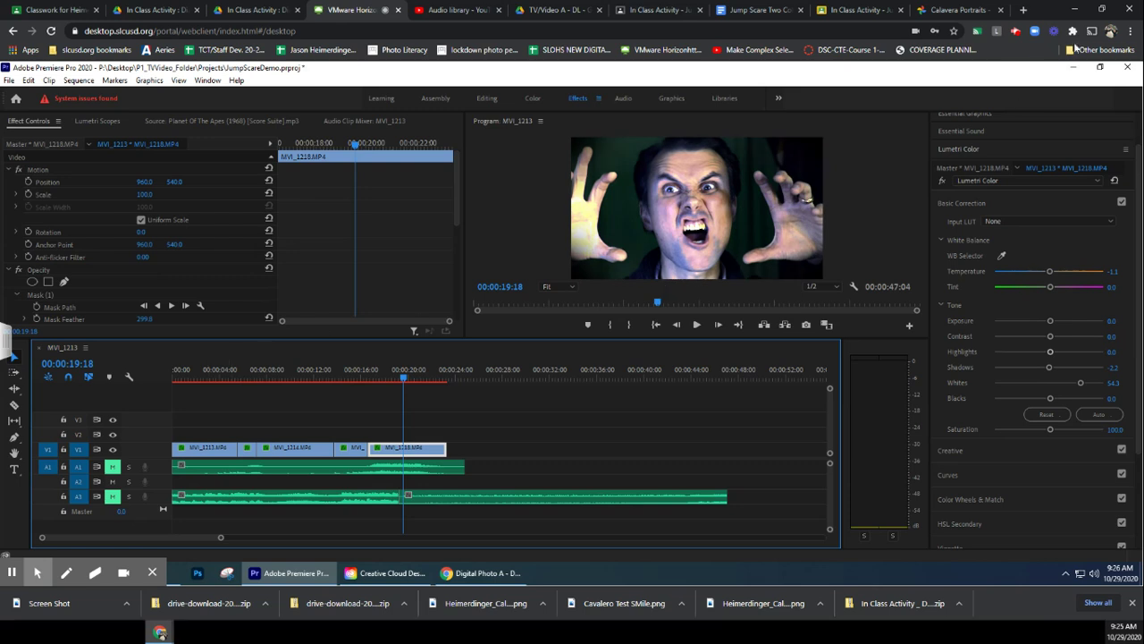
pyautogui.click(1017, 31)
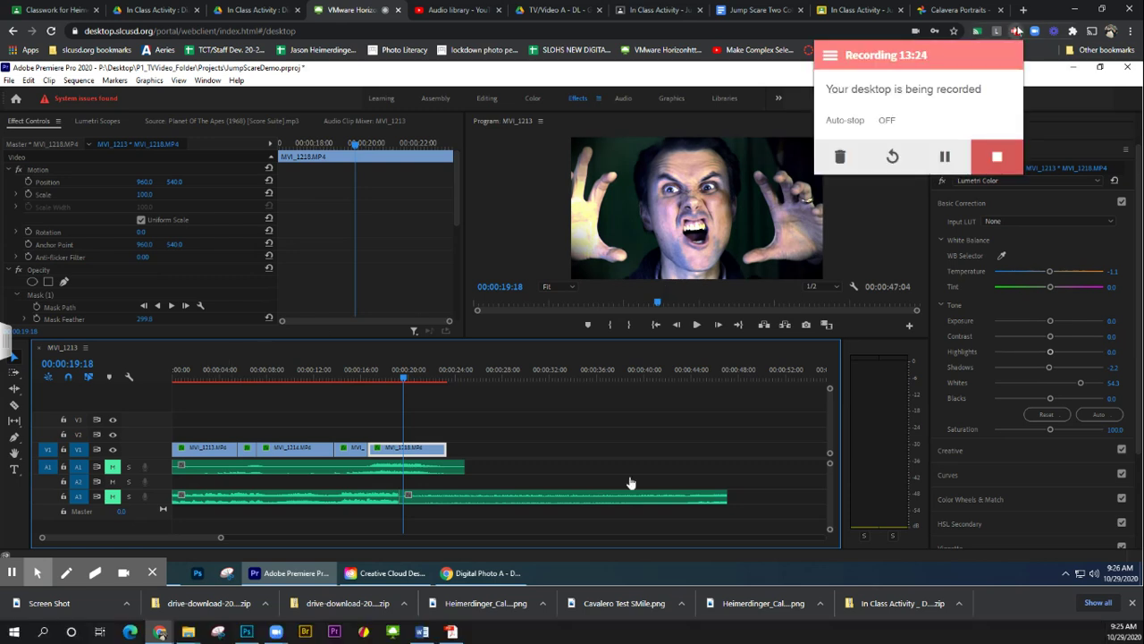